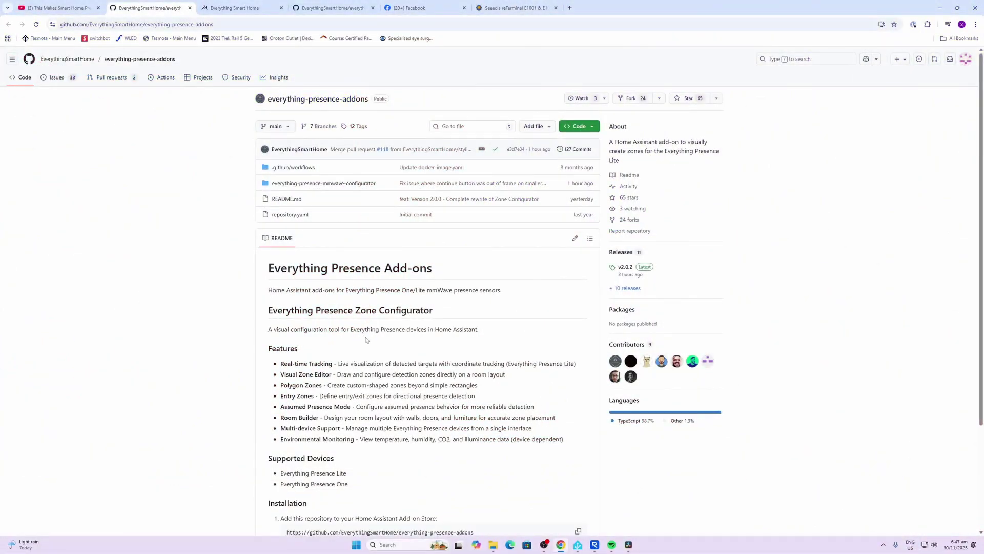
# Step: Scroll the everything-presence-addons README down to its Installation steps and repository URL
pyautogui.scroll(-3, 362, 345)
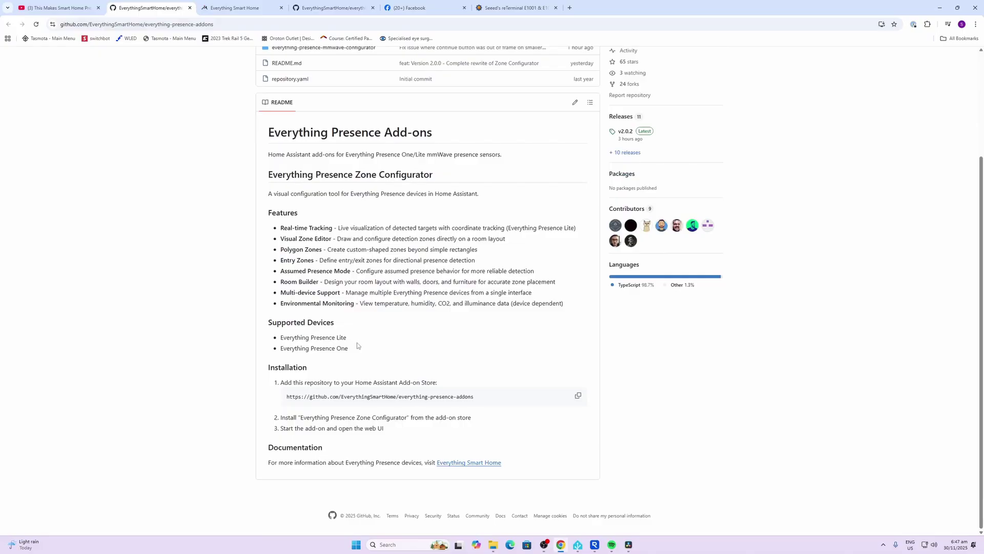
# Step: Copy the add-on repository URL and go to the Home Assistant add-on store
pyautogui.click(578, 397)
pyautogui.click(574, 545)
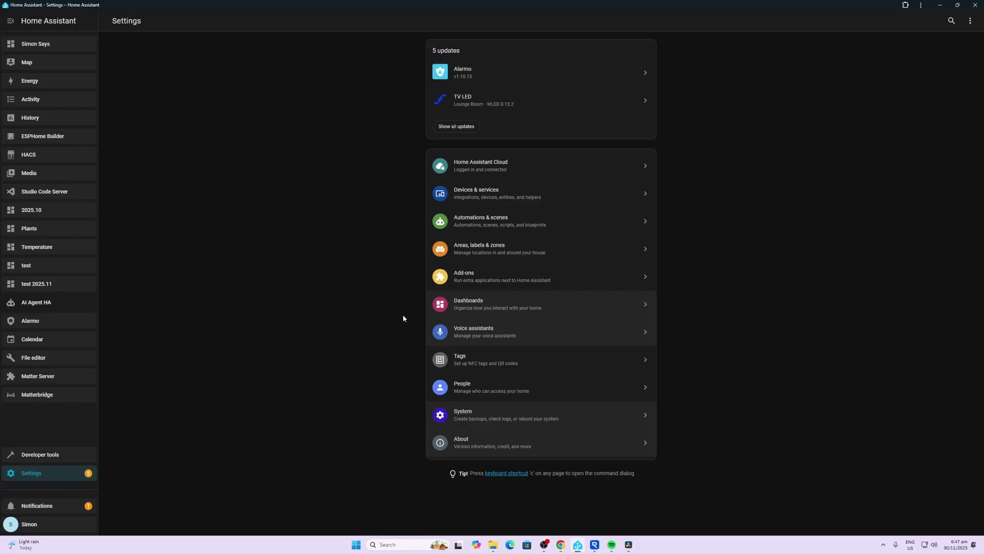
pyautogui.click(462, 279)
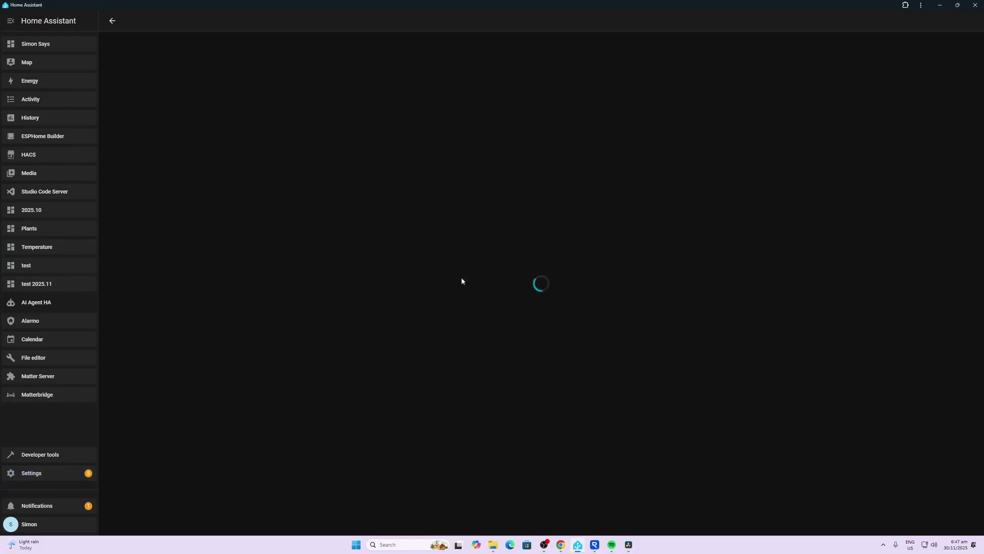
pyautogui.click(948, 520)
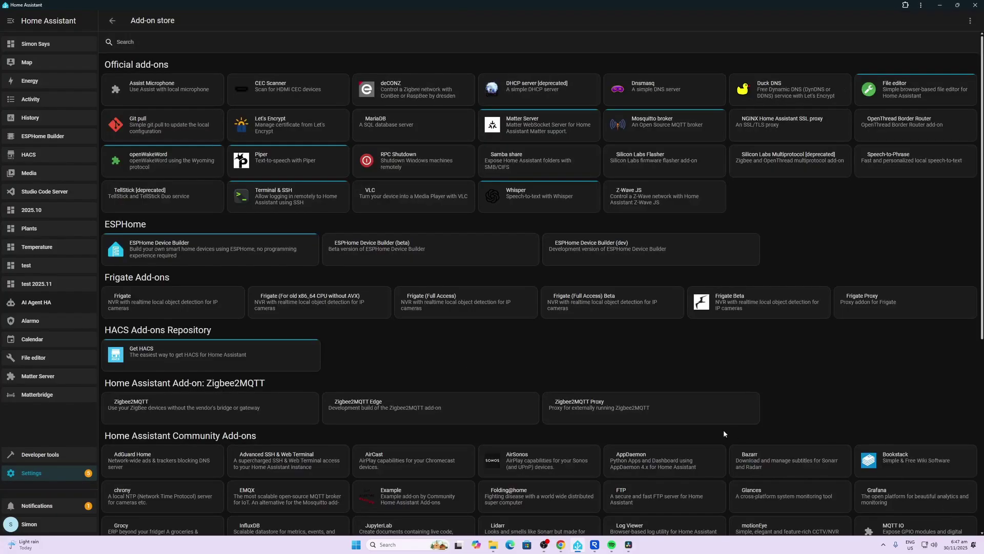
# Step: Paste the copied URL under Repositories, add it, and close the dialog
pyautogui.click(970, 23)
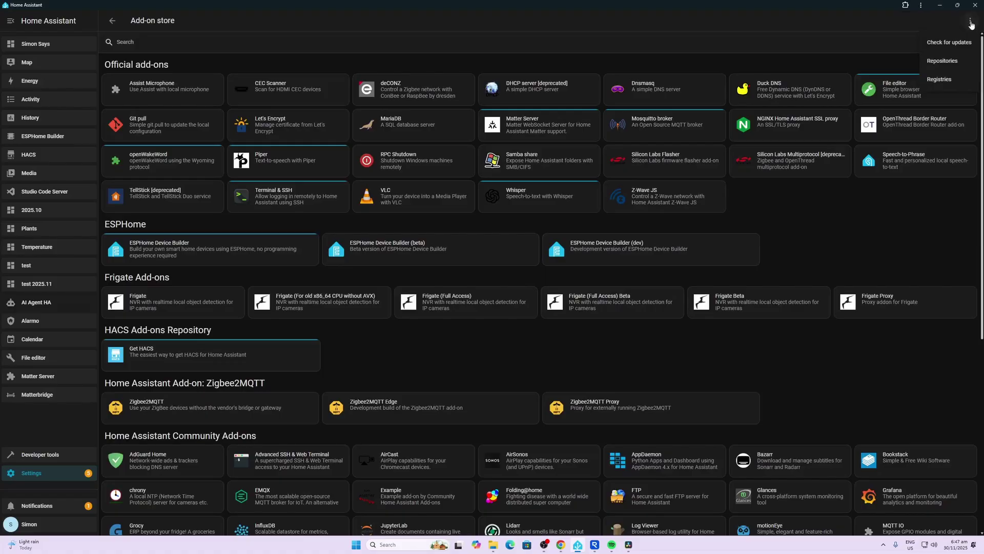
pyautogui.click(948, 62)
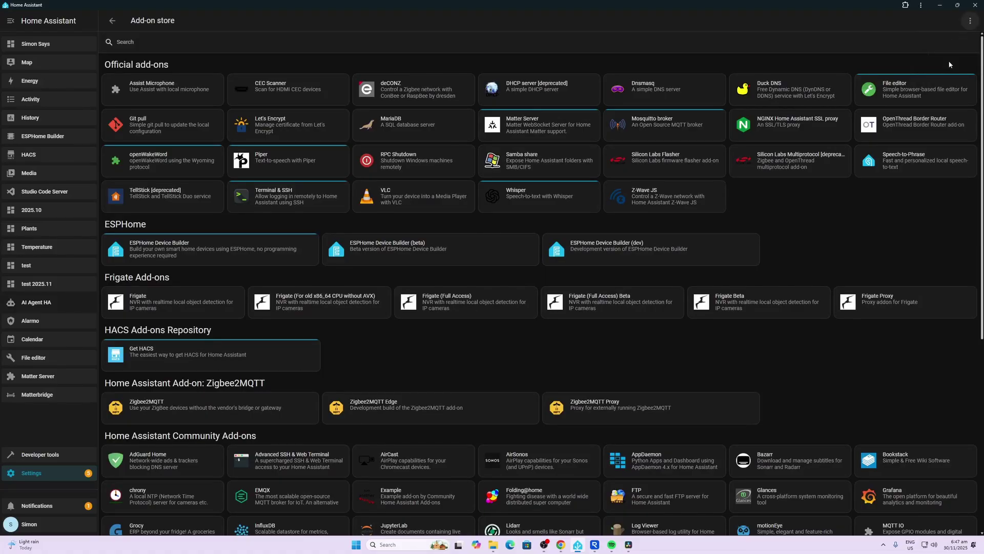
pyautogui.rightClick(514, 402)
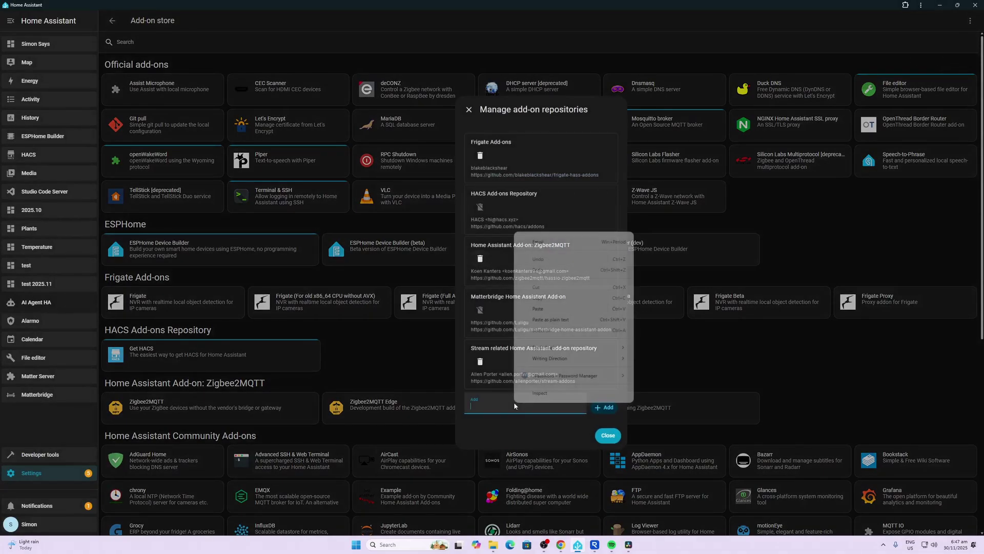
pyautogui.click(551, 308)
pyautogui.click(601, 412)
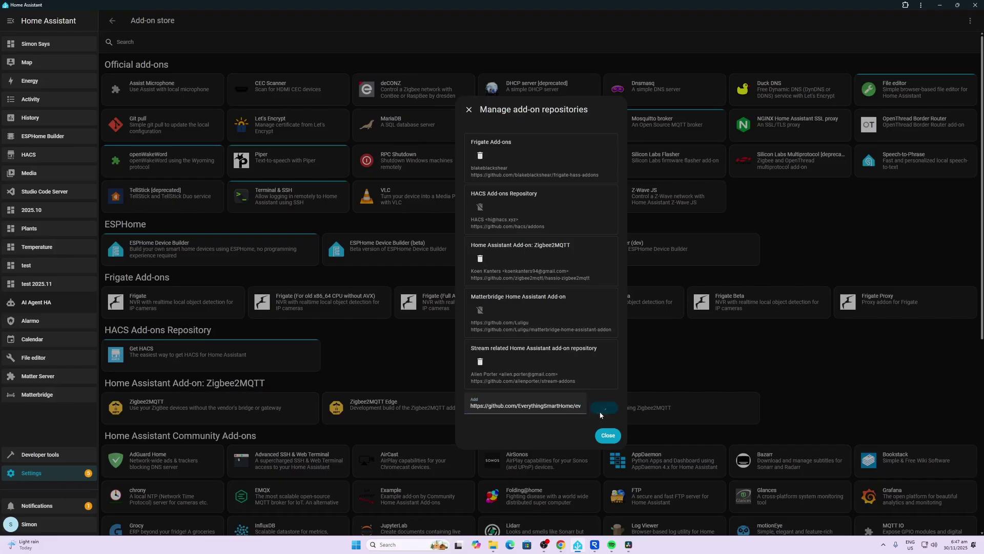
pyautogui.click(608, 435)
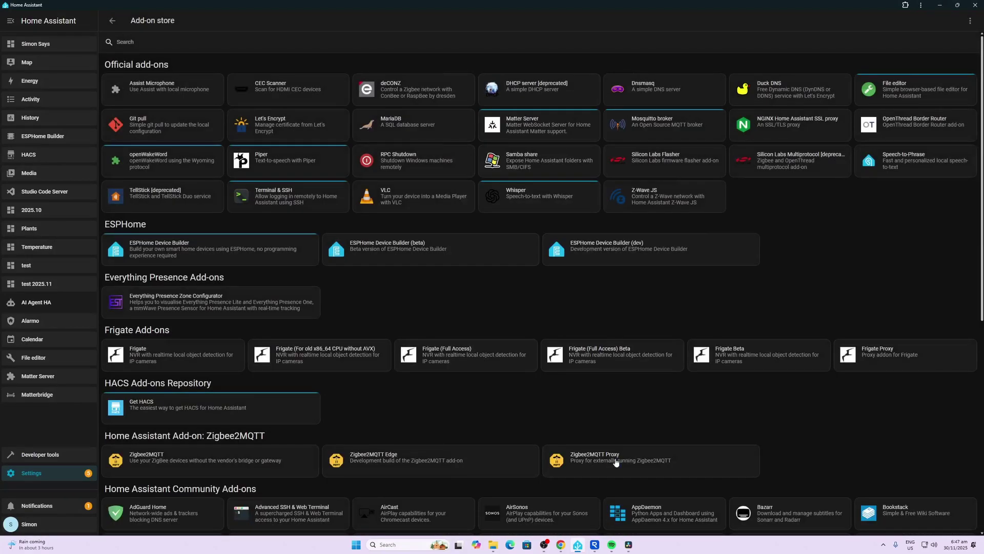
# Step: Install the Everything Presence Zone Configurator add-on
pyautogui.click(167, 298)
pyautogui.click(720, 175)
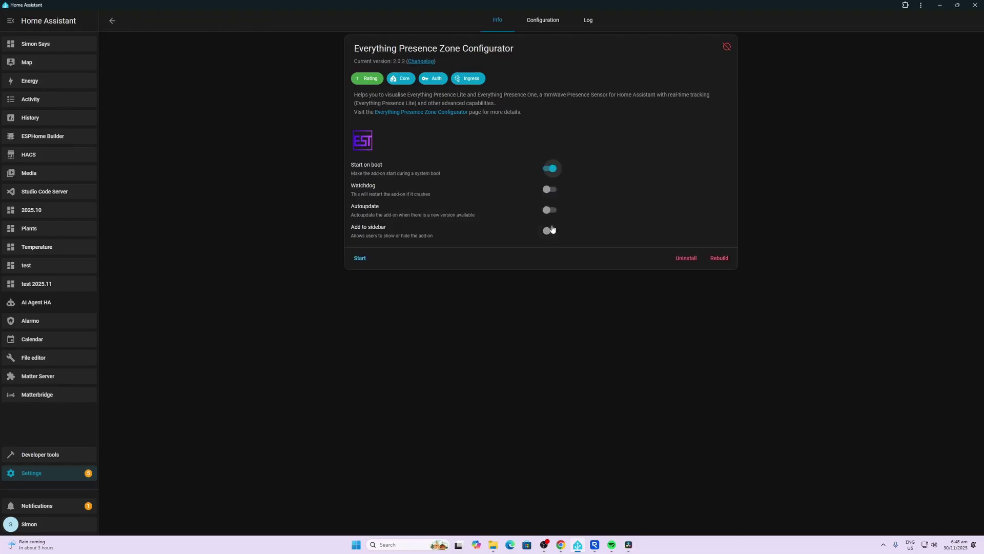
pyautogui.click(549, 197)
pyautogui.click(549, 210)
# Step: Show the Zone Configurator in the sidebar, start it, and launch its web UI
pyautogui.click(548, 233)
pyautogui.click(360, 259)
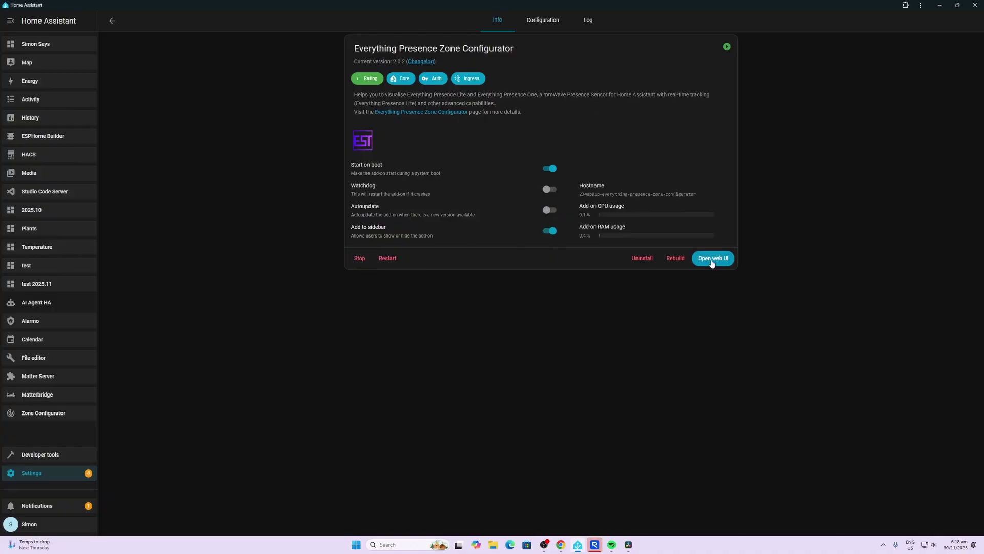
pyautogui.click(712, 261)
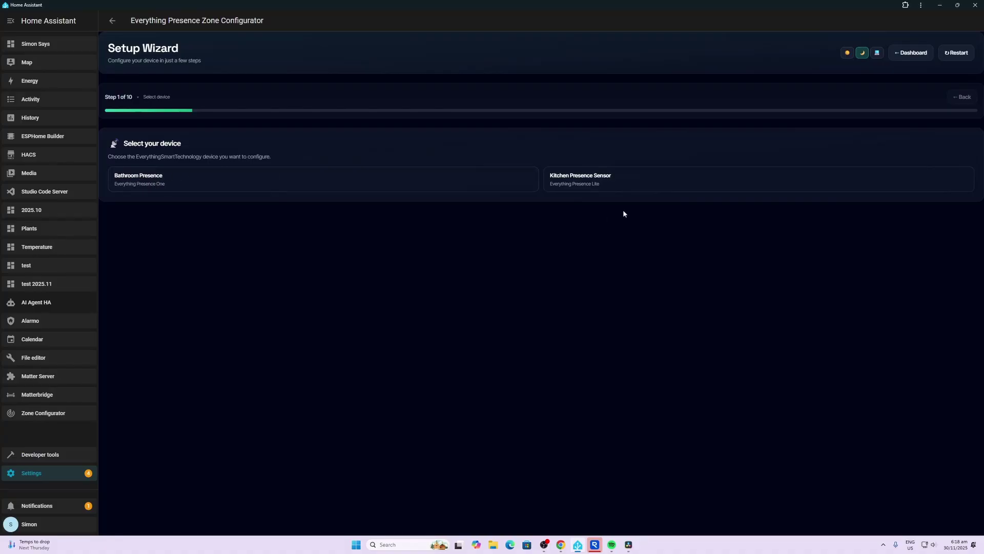
# Step: Select Kitchen Presence Sensor, review its discovered entities, and advance to Room setup
pyautogui.click(590, 186)
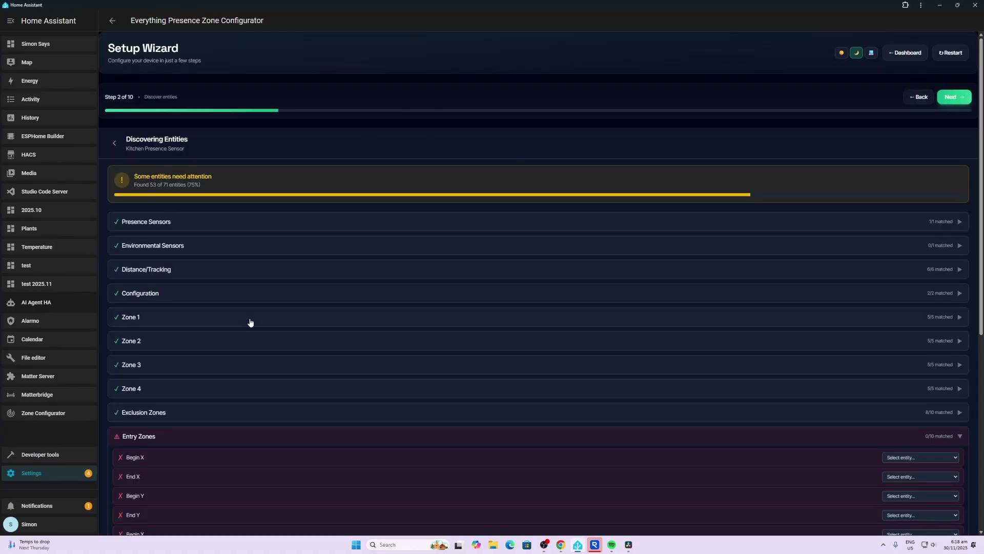
pyautogui.scroll(-6, 249, 322)
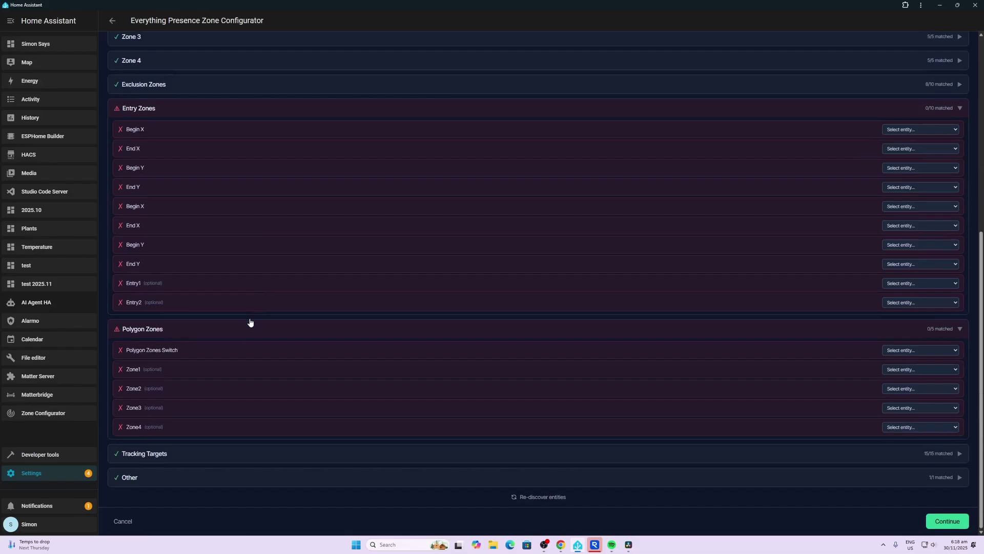
pyautogui.scroll(1, 249, 322)
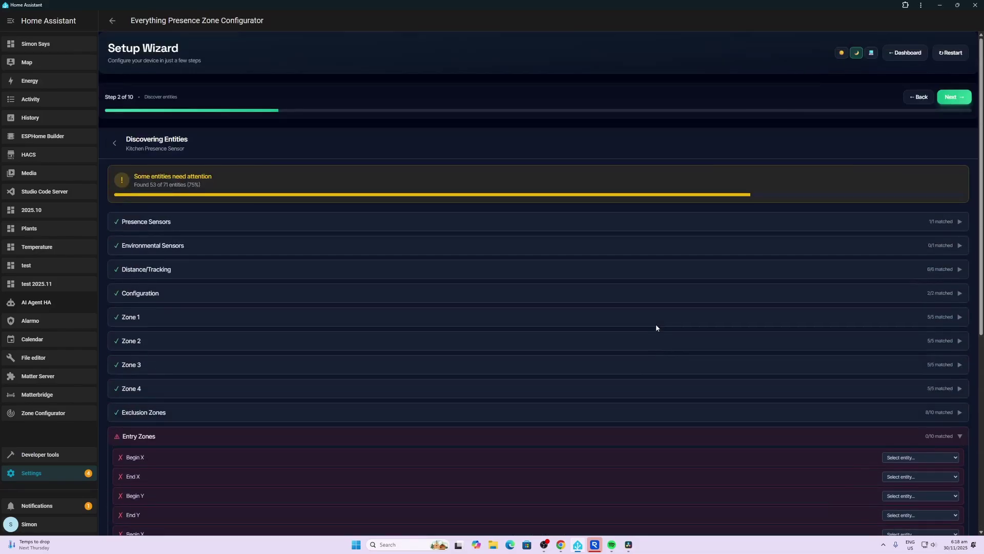
pyautogui.click(902, 189)
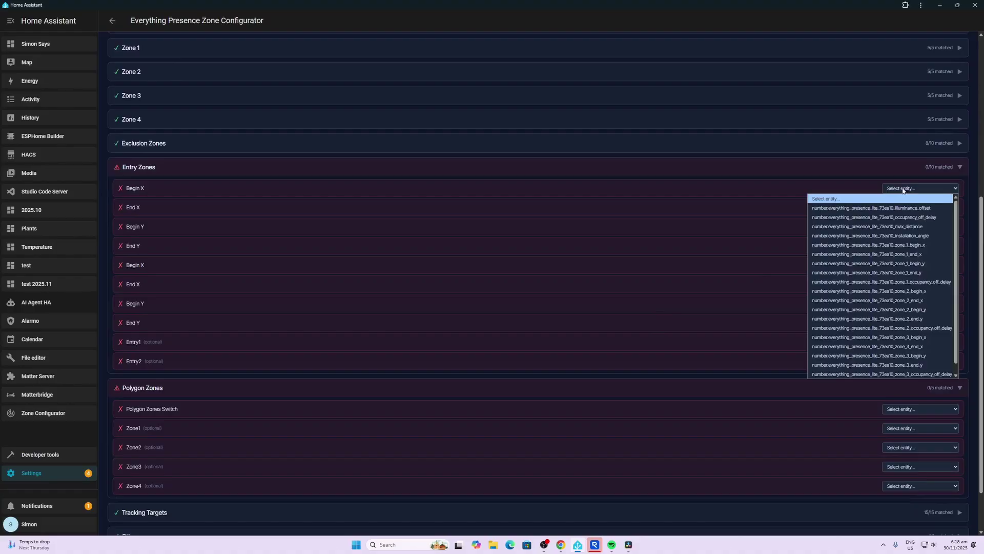
pyautogui.click(850, 166)
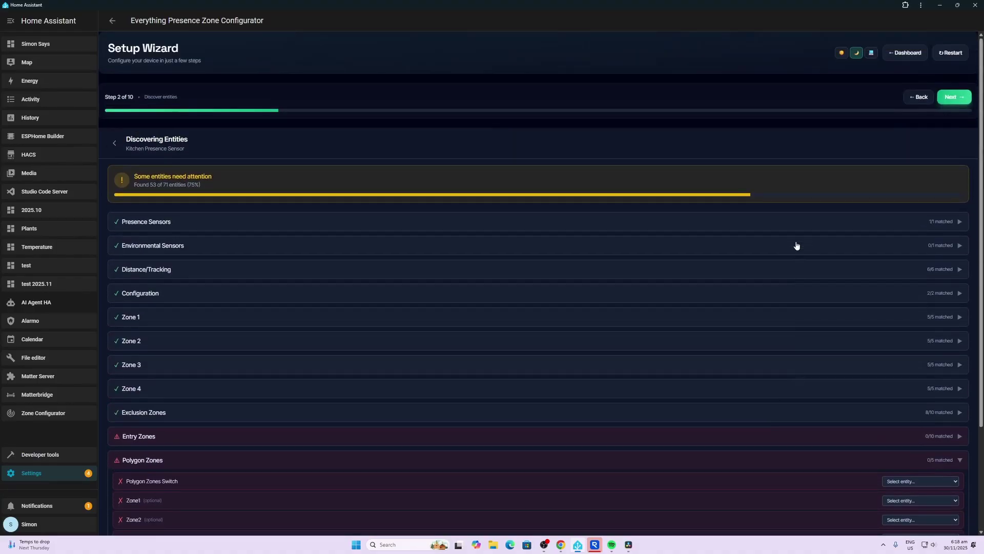
pyautogui.click(942, 99)
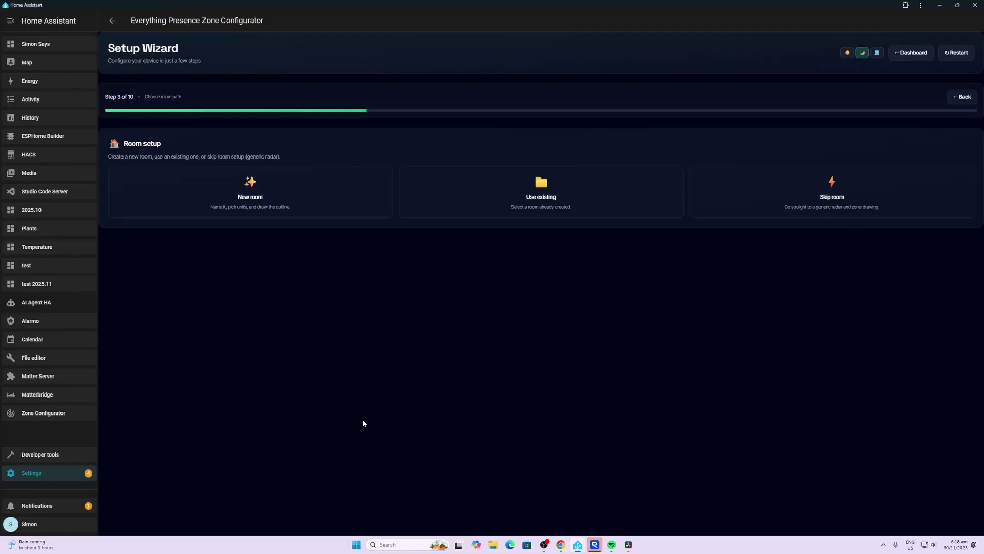
# Step: Create a new room named 'Kitchen' in Metric (m) units
pyautogui.click(249, 186)
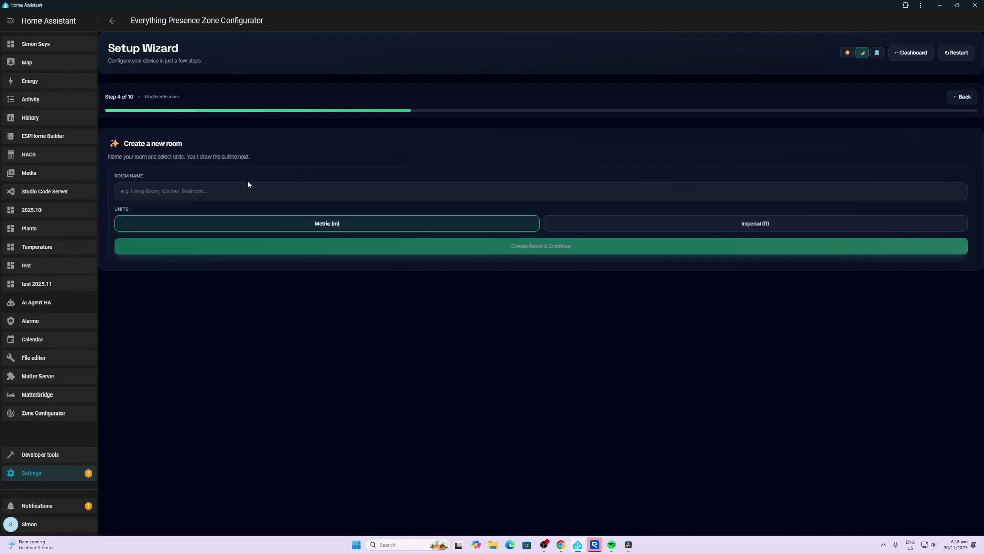
pyautogui.click(195, 192)
pyautogui.write('Kit')
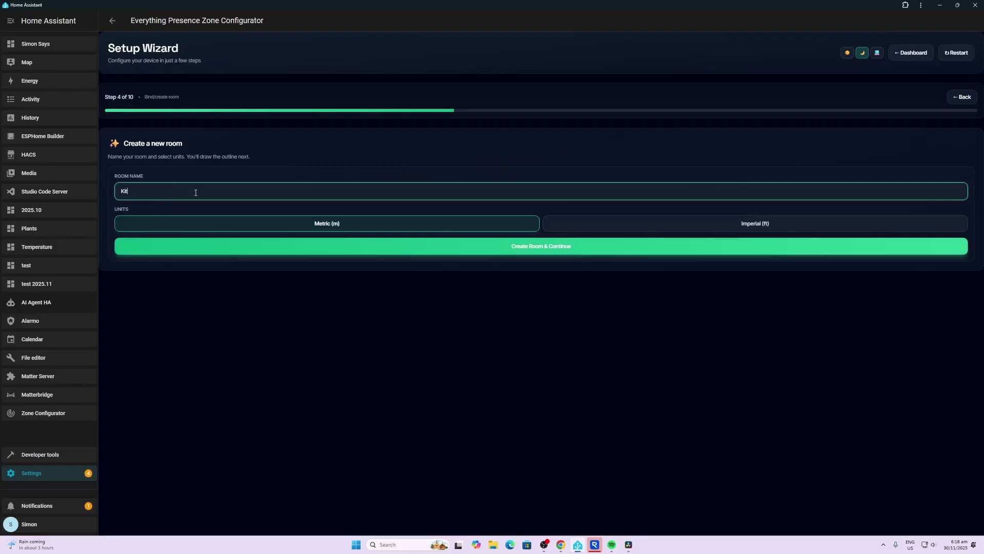
pyautogui.write('chen')
pyautogui.click(338, 233)
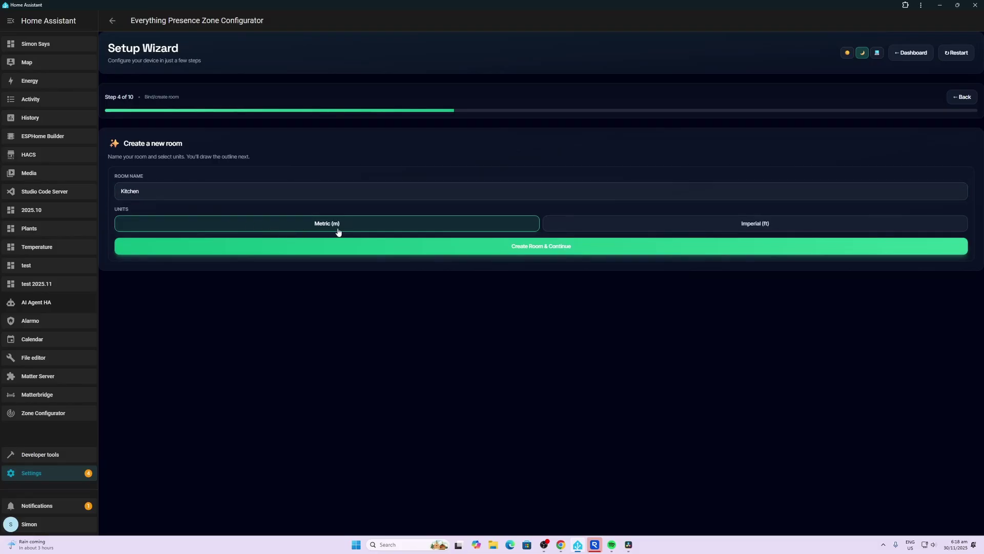
pyautogui.click(535, 248)
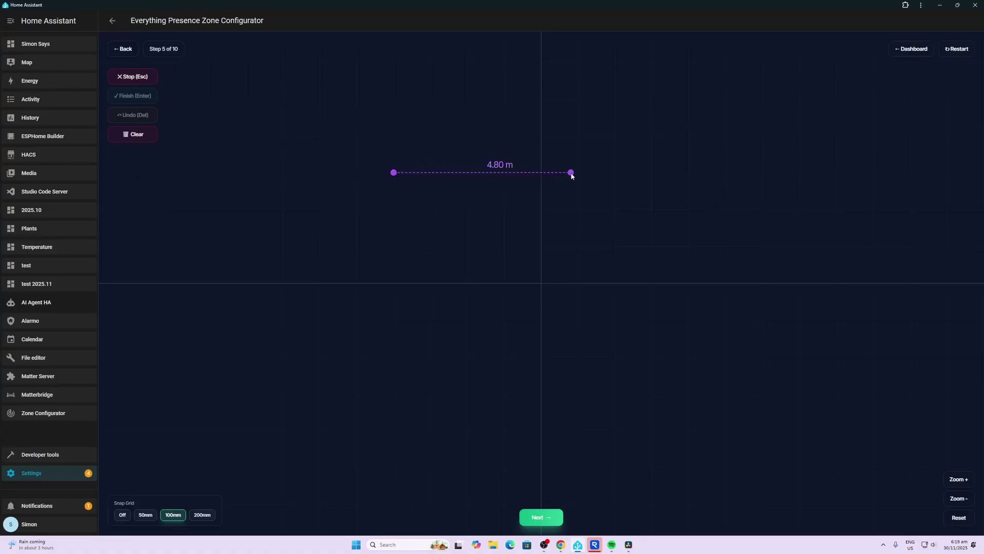
# Step: Place the remaining corners to outline a 4.00 m by 3.00 m rectangular room
pyautogui.click(542, 173)
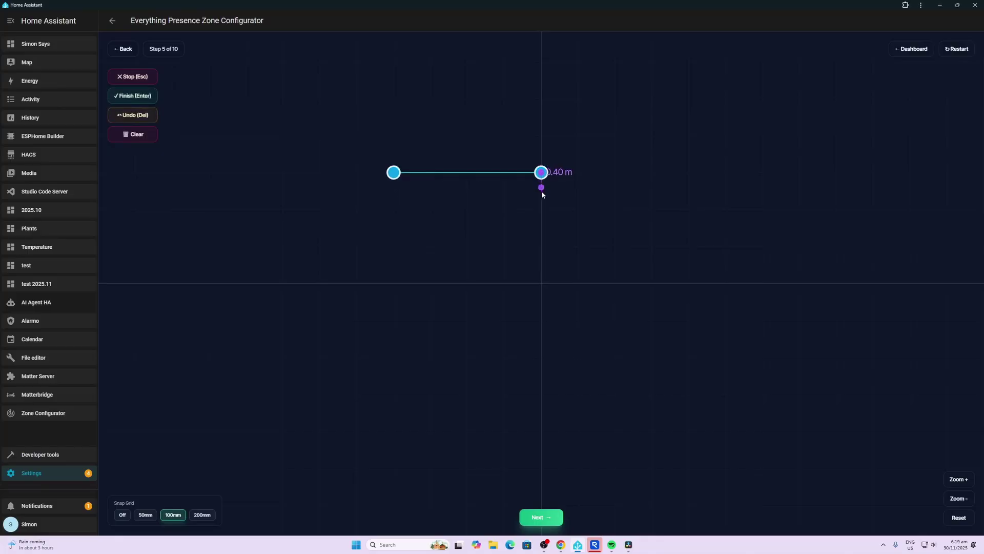
pyautogui.click(541, 283)
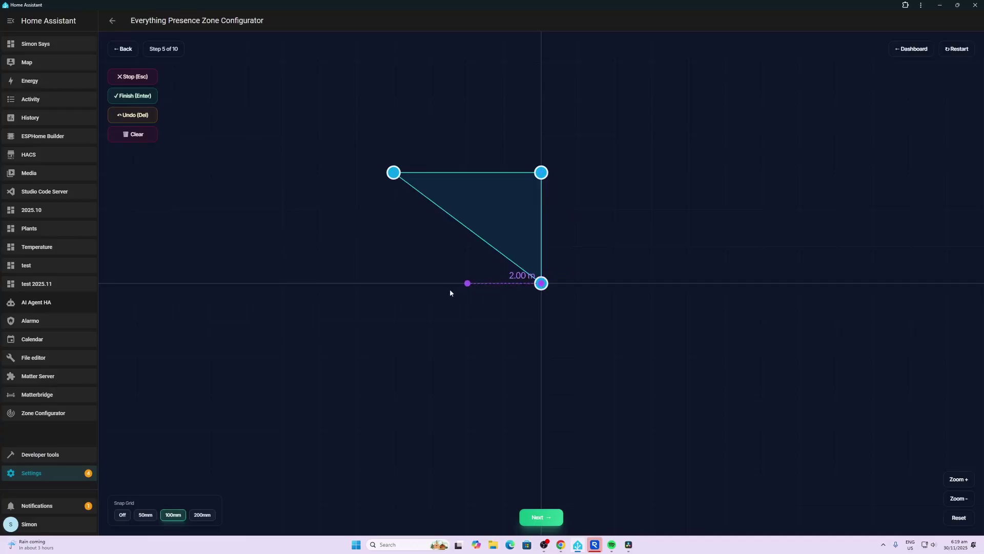
pyautogui.click(393, 283)
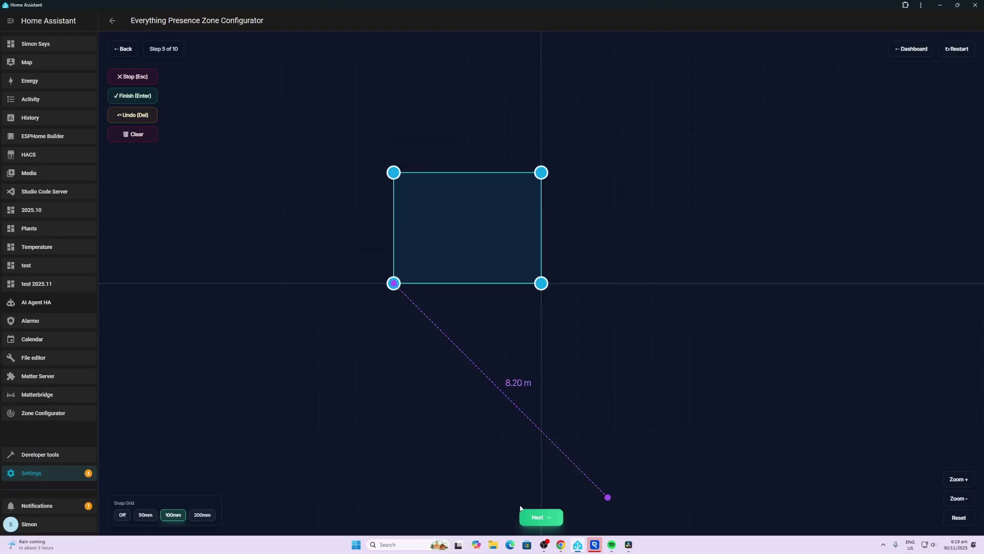
# Step: Add an inward-swinging door on the left wall, nudged slightly down
pyautogui.click(540, 518)
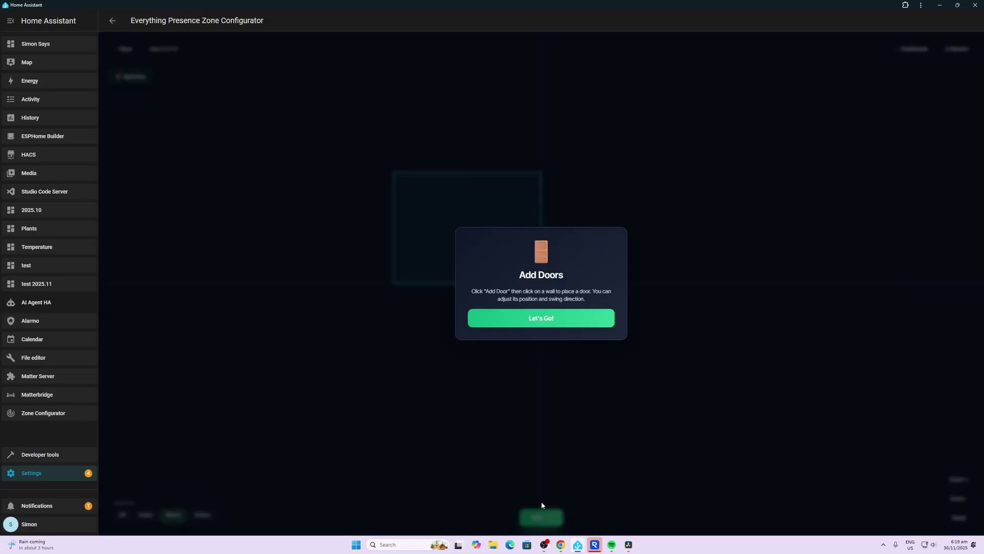
pyautogui.click(537, 318)
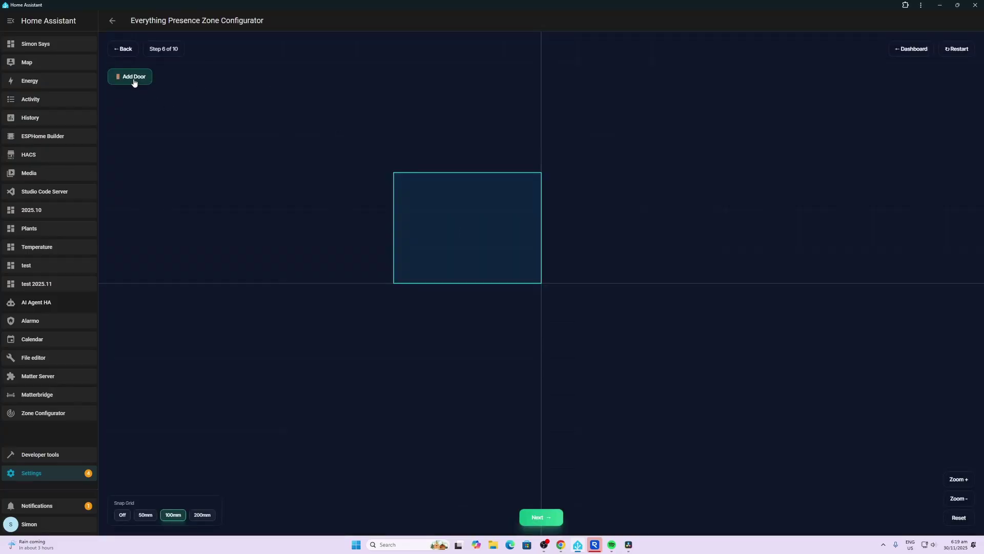
pyautogui.click(134, 82)
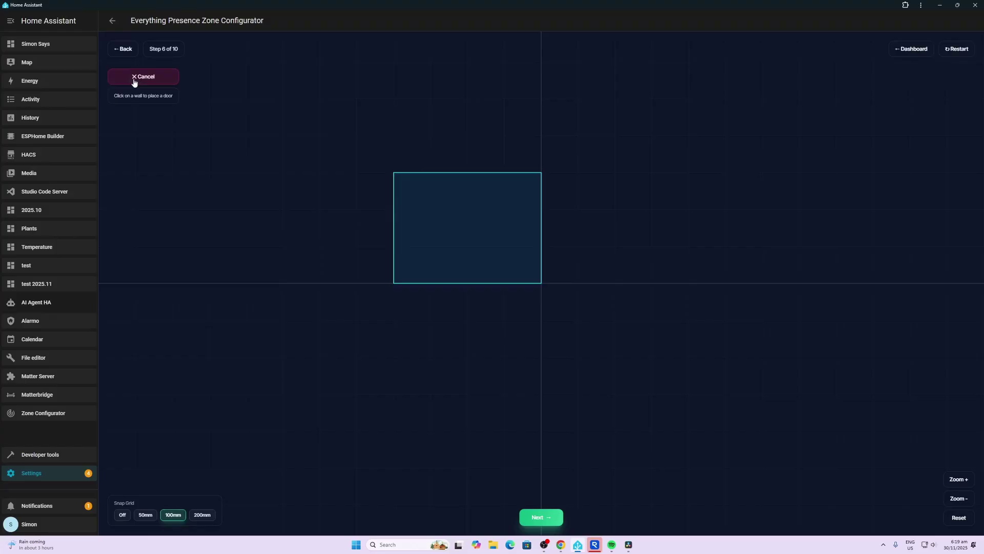
pyautogui.click(394, 192)
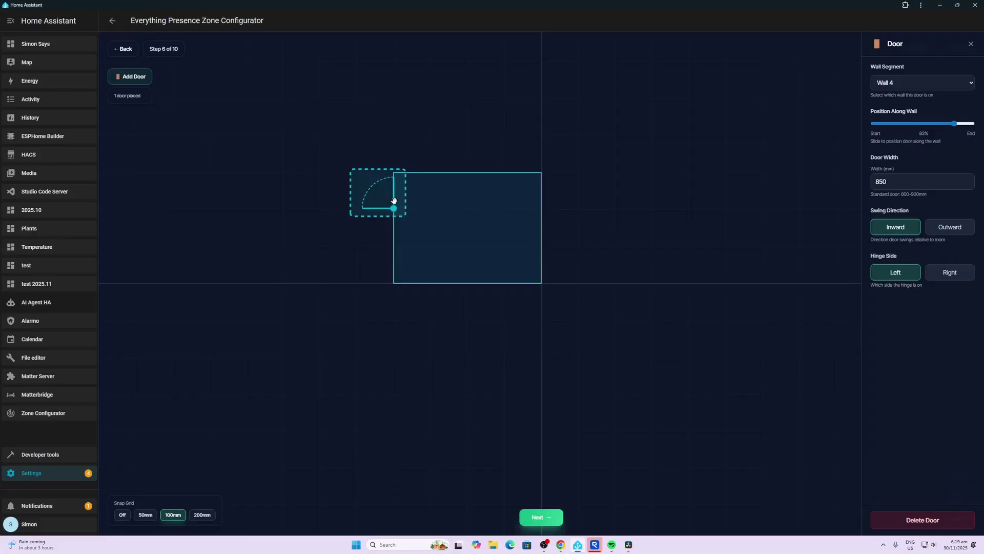
pyautogui.click(952, 227)
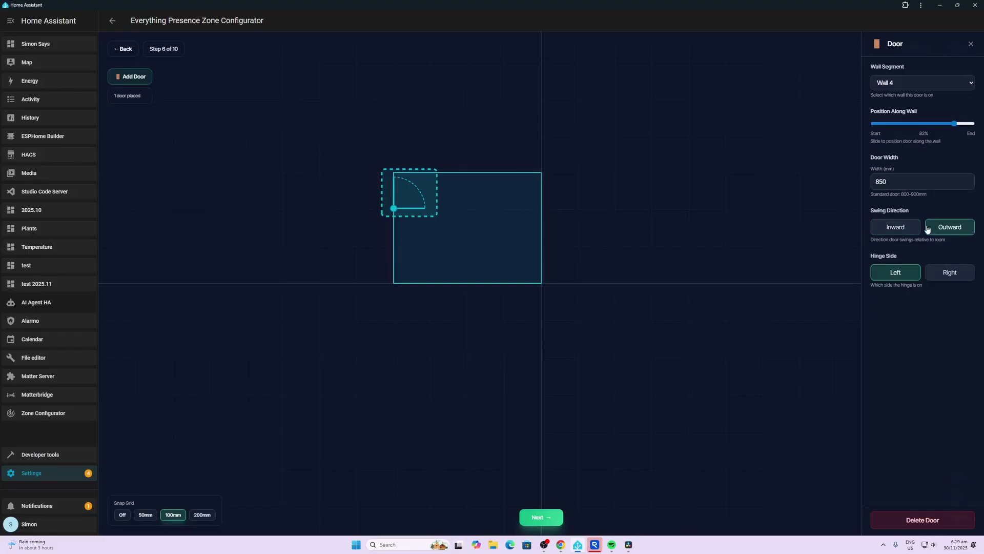
pyautogui.click(906, 228)
pyautogui.moveTo(956, 125); pyautogui.dragTo(947, 126)
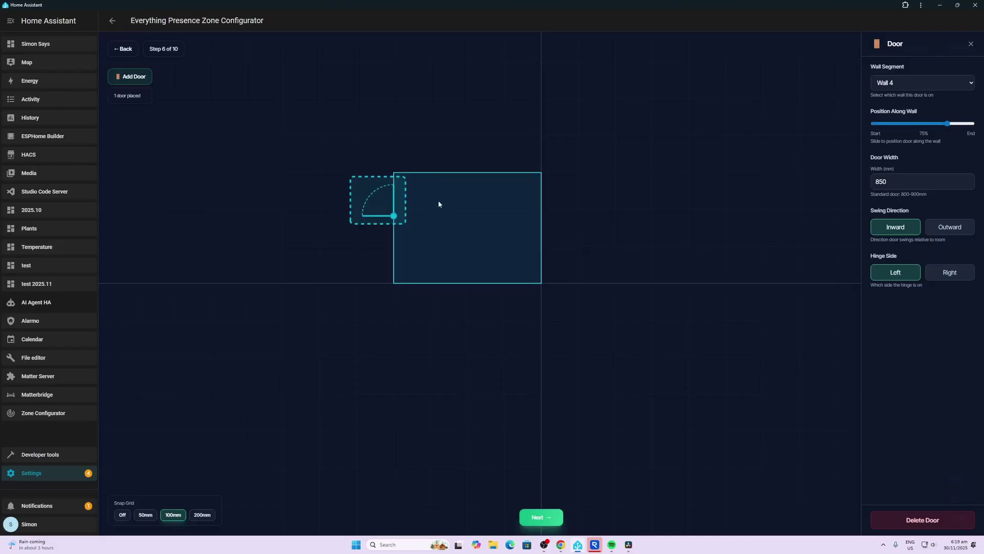
# Step: Add a second door on the top wall, shifted right with its hinge on the right
pyautogui.click(131, 78)
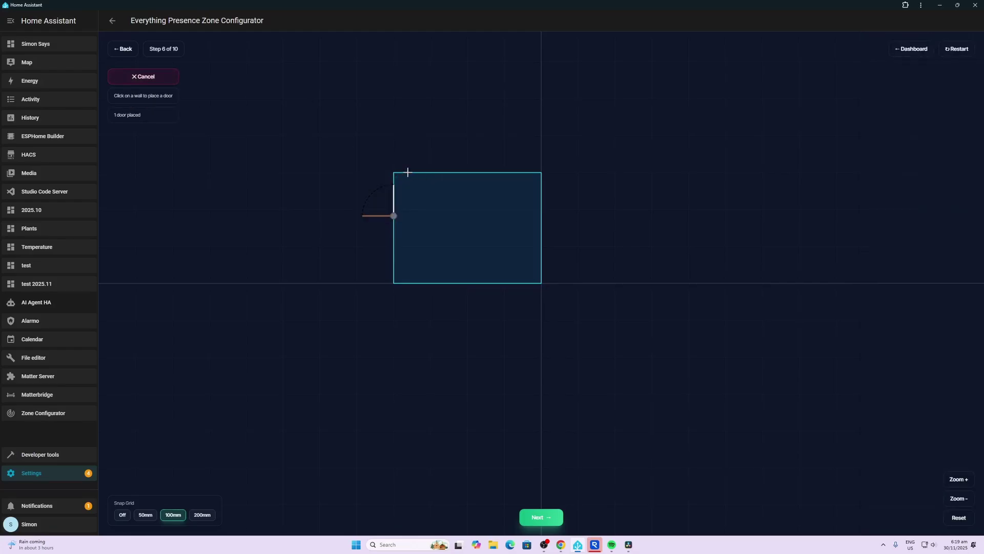
pyautogui.click(408, 172)
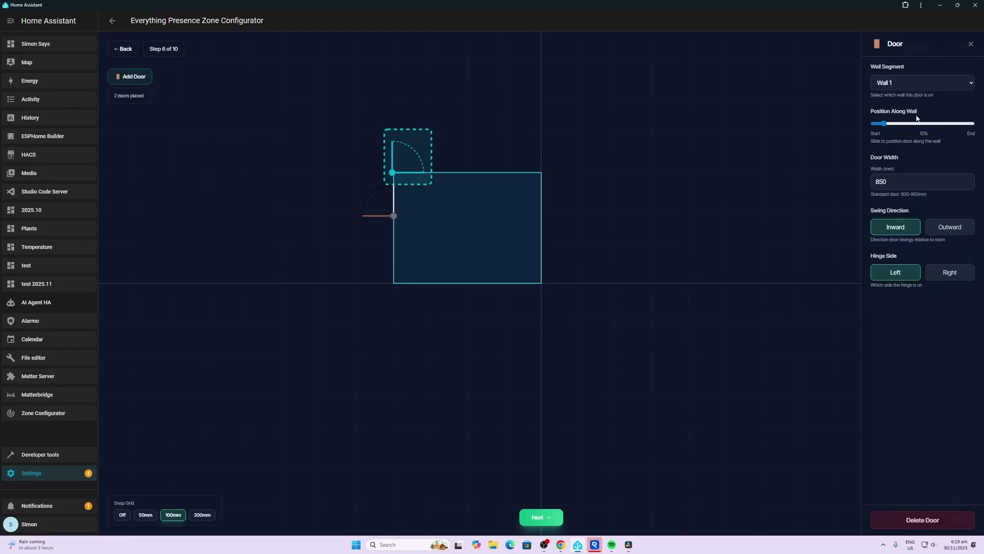
pyautogui.moveTo(883, 123); pyautogui.dragTo(895, 125)
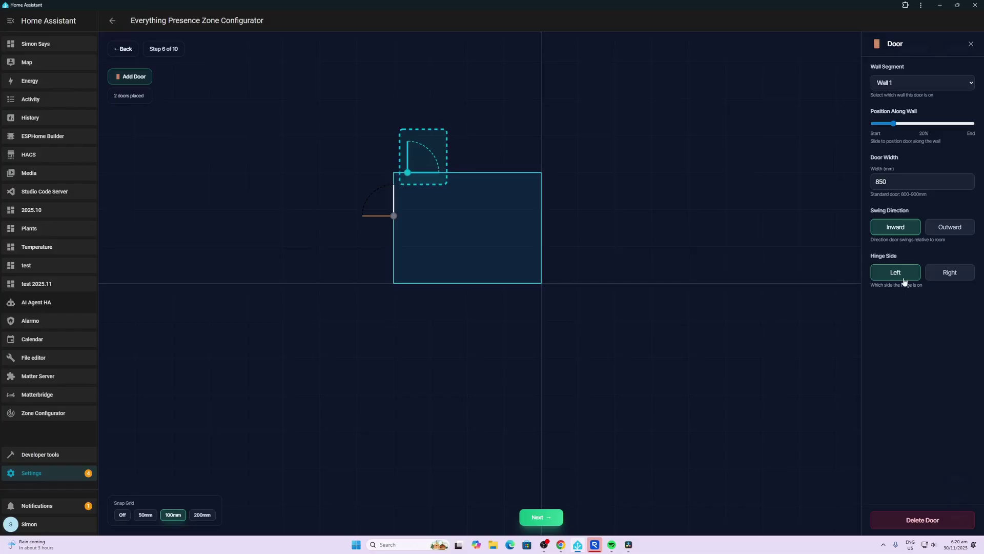
pyautogui.click(948, 273)
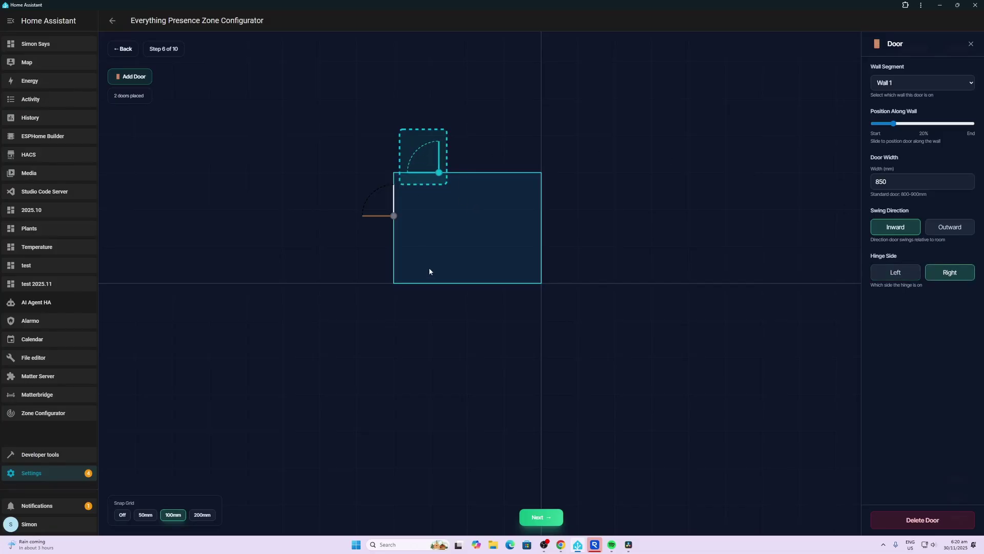
# Step: Add a third door lower on the right wall and proceed to the furniture step
pyautogui.click(132, 77)
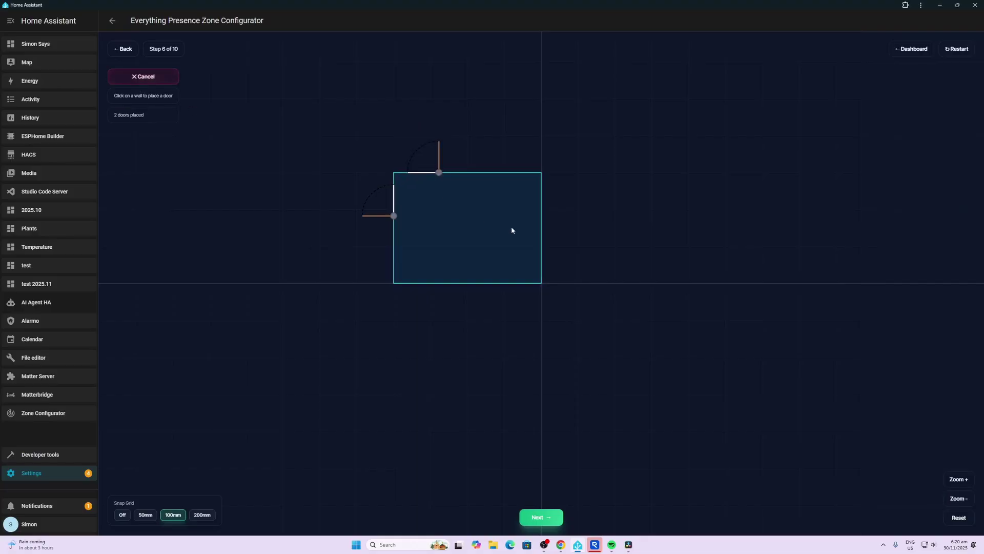
pyautogui.click(541, 204)
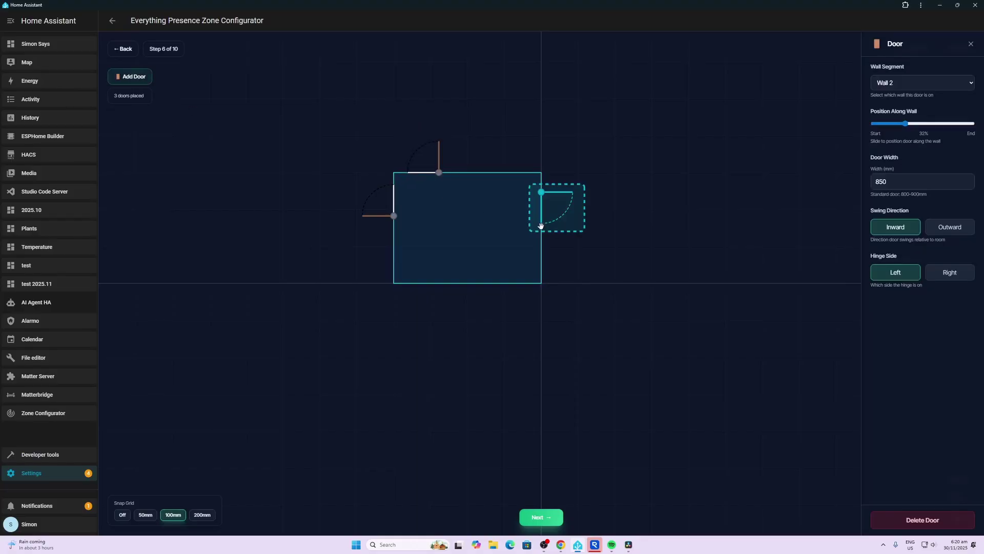
pyautogui.moveTo(905, 124); pyautogui.dragTo(924, 127)
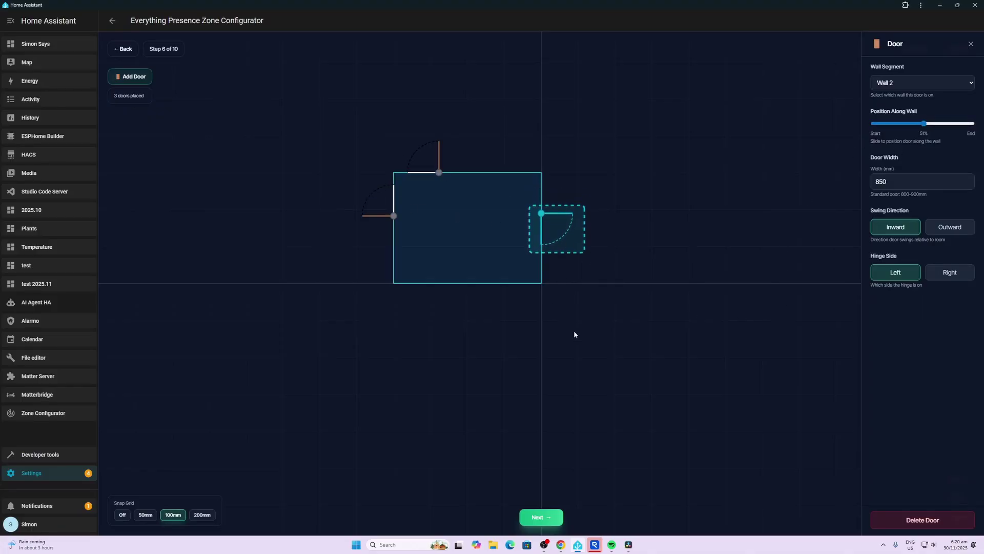
pyautogui.click(547, 516)
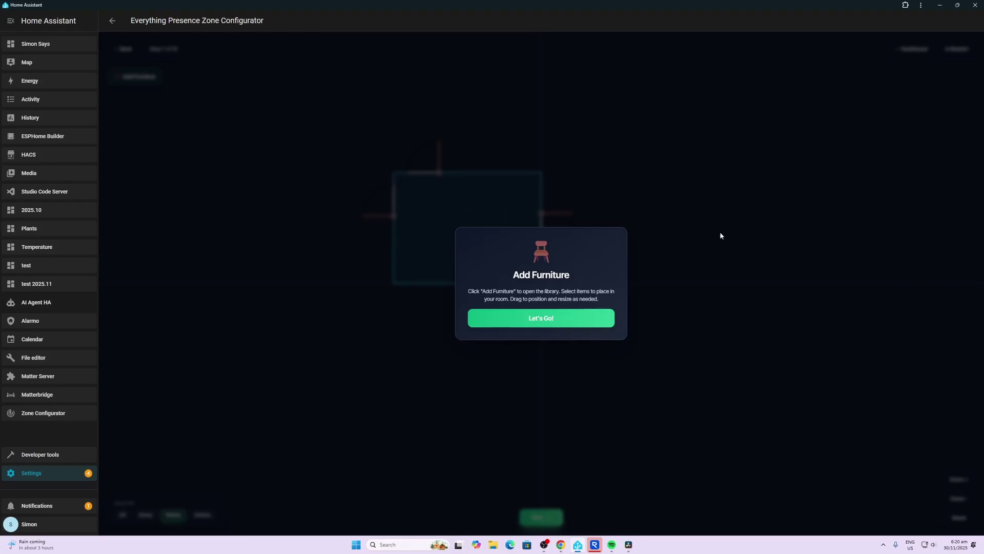
# Step: Open the Furniture Library and browse the Bedroom, Living Room and Office categories
pyautogui.click(540, 320)
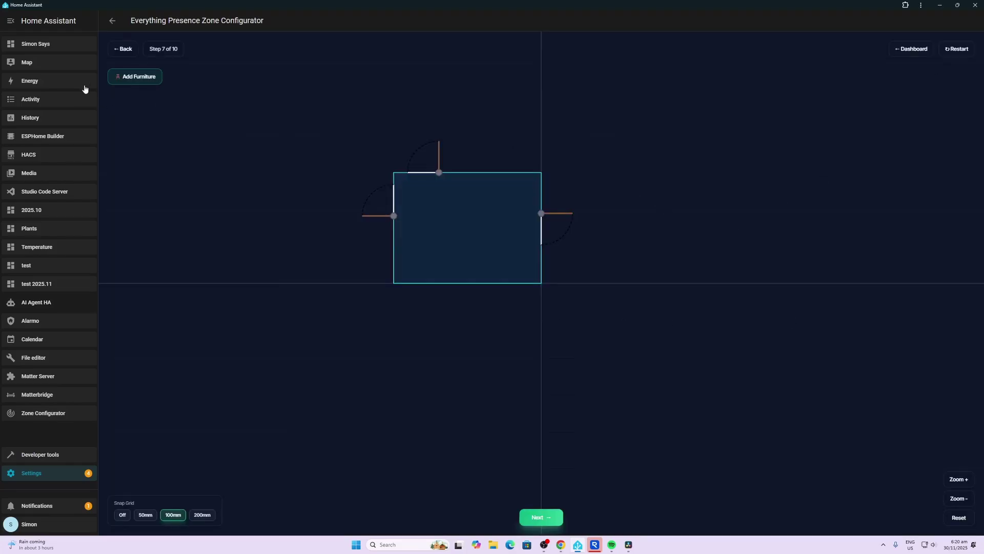
pyautogui.click(137, 77)
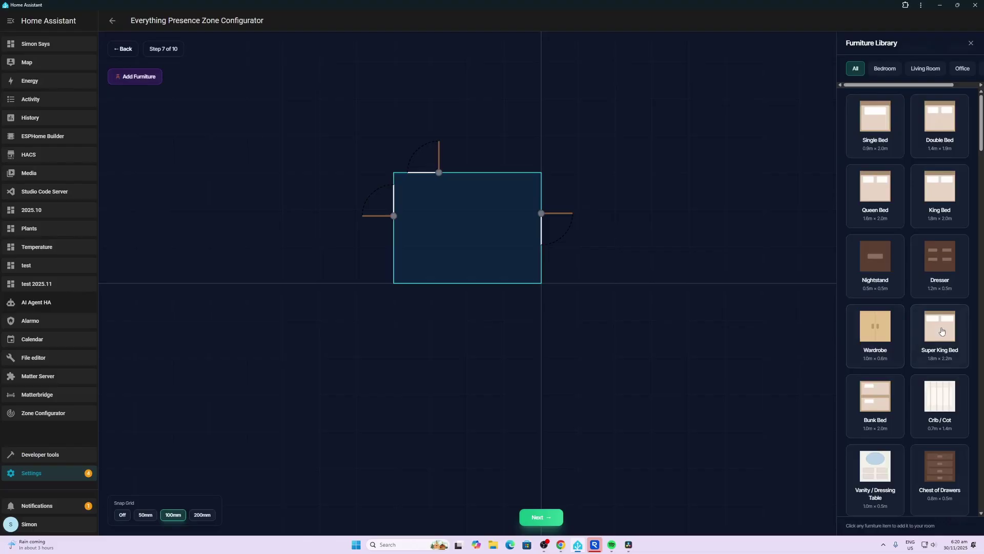
pyautogui.click(885, 71)
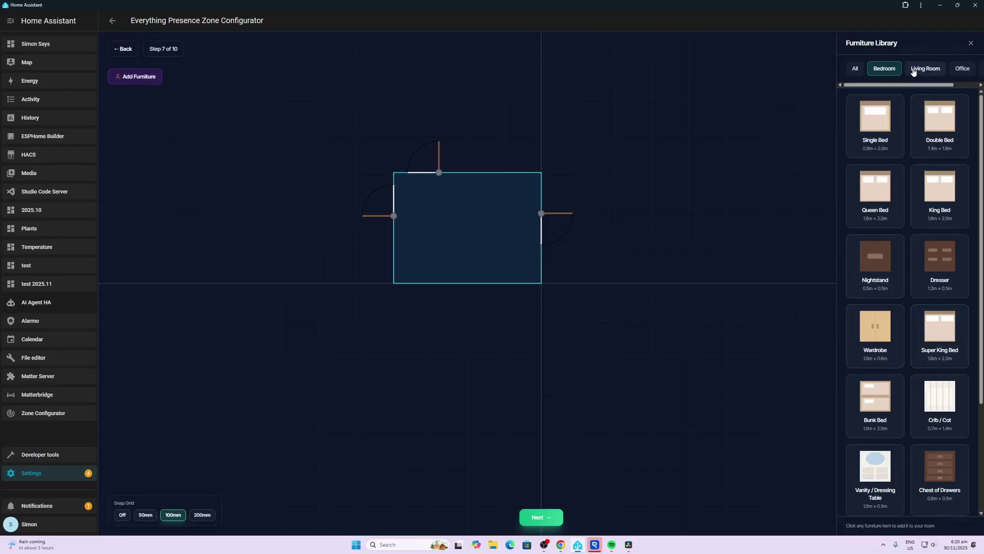
pyautogui.click(925, 68)
pyautogui.click(962, 69)
# Step: Switch to the Dining category to find the Kitchen Island
pyautogui.hscroll(2, 944, 88)
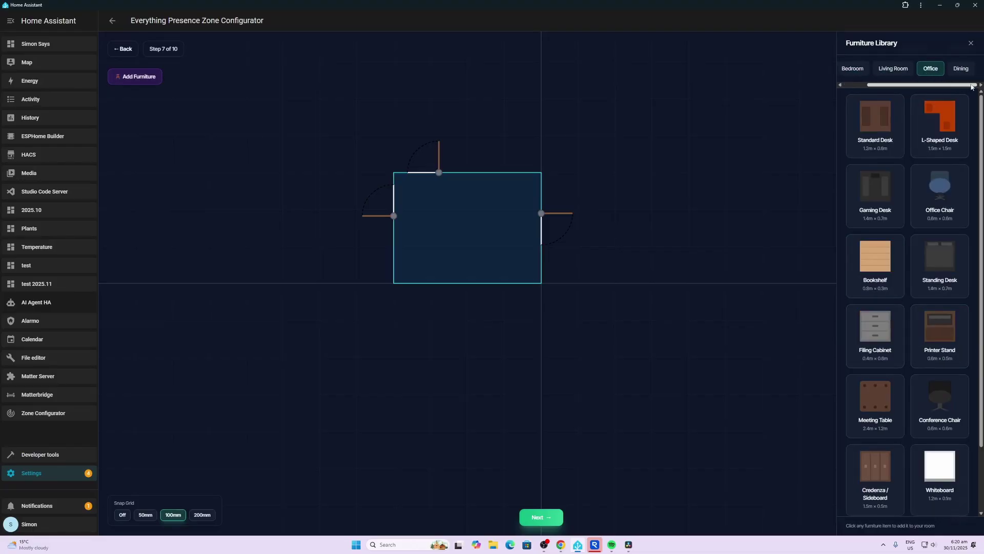
pyautogui.hscroll(2, 944, 87)
pyautogui.hscroll(-4, 943, 88)
pyautogui.hscroll(2, 943, 88)
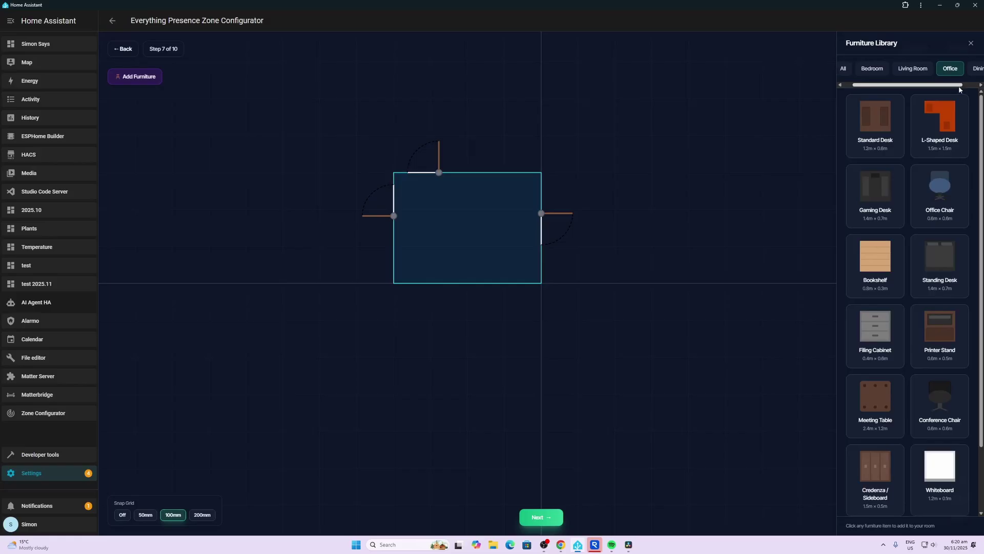
pyautogui.click(961, 75)
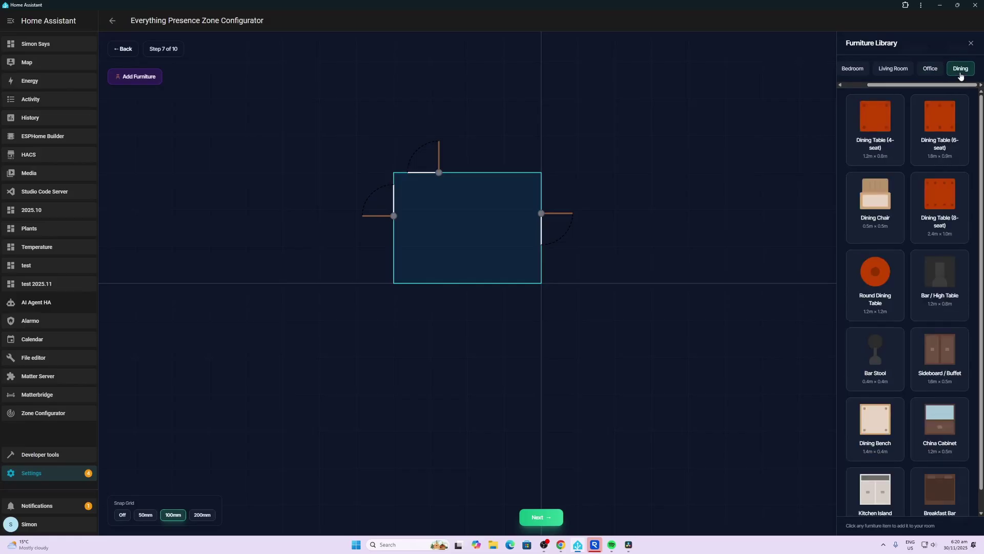
pyautogui.scroll(-1, 913, 302)
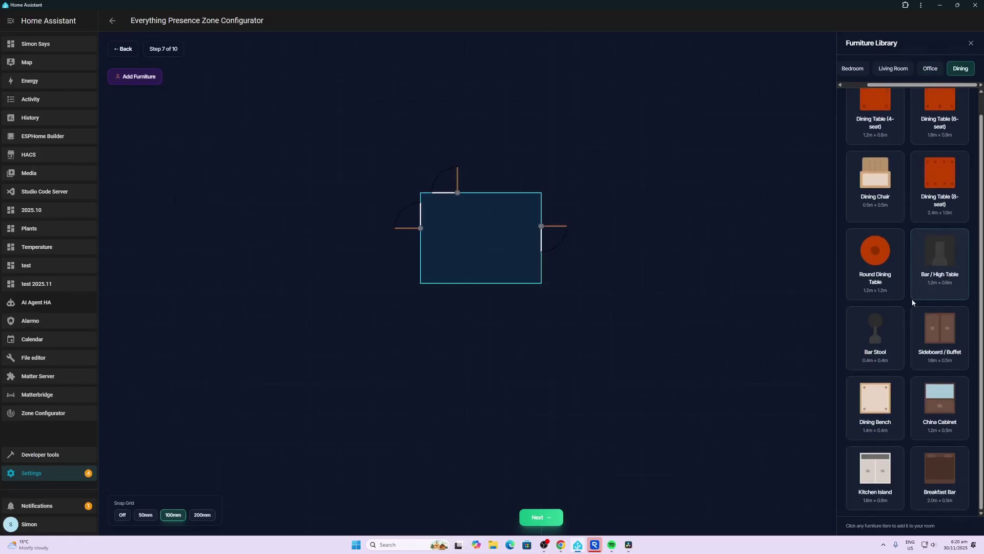
pyautogui.scroll(1, 913, 303)
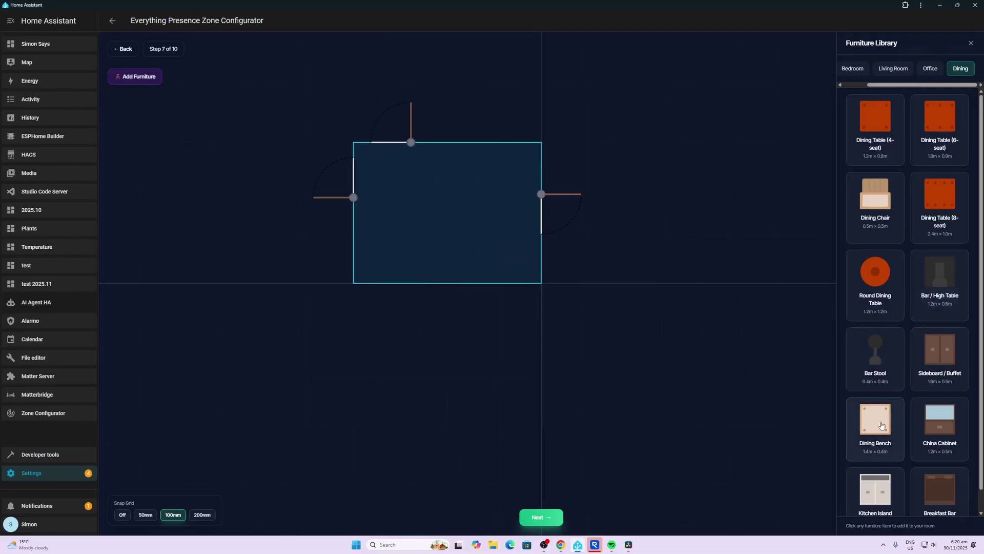
# Step: Place a Kitchen Island against the top wall, trying 2.00 by 1.00 m, then 1.70 m wide
pyautogui.click(881, 492)
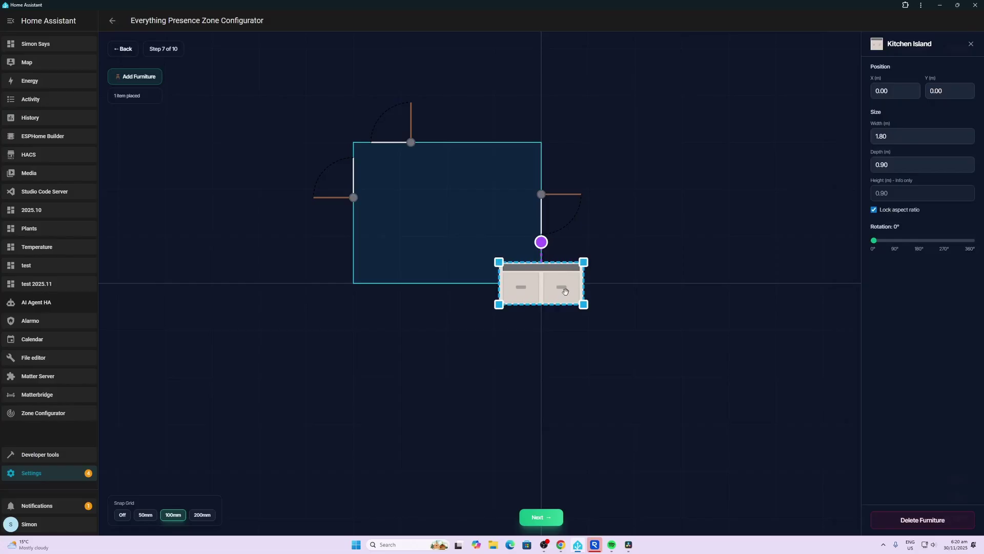
pyautogui.moveTo(550, 286); pyautogui.dragTo(507, 167)
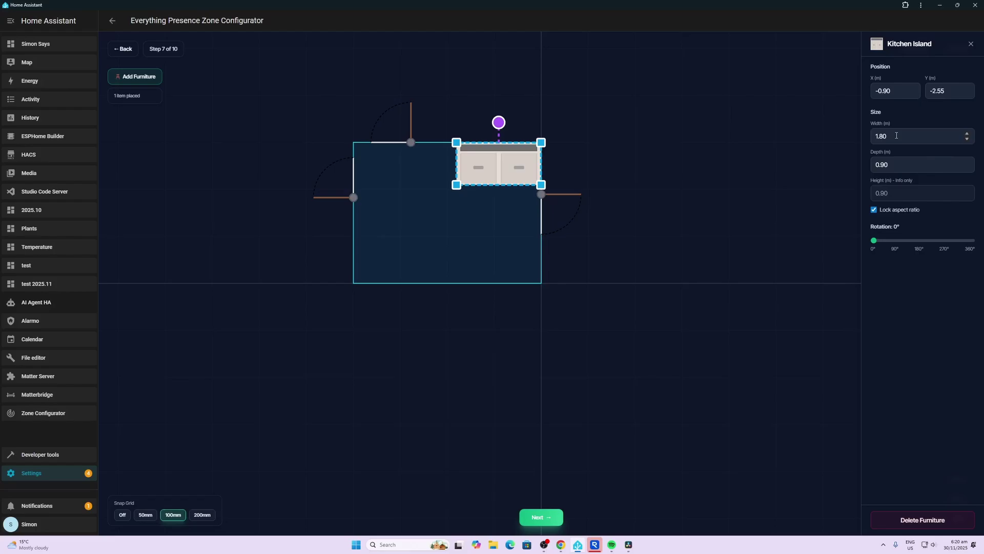
pyautogui.click(967, 135)
pyautogui.click(967, 135)
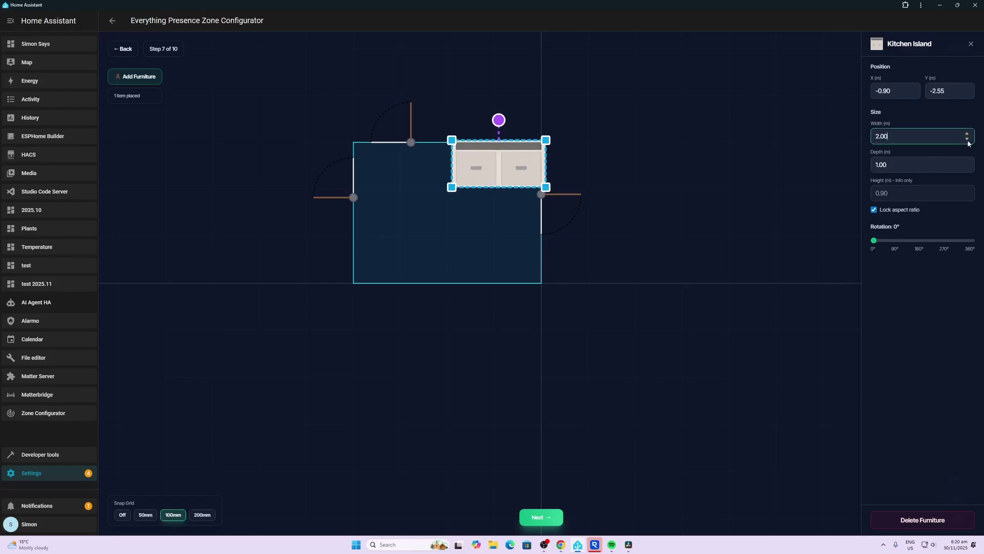
pyautogui.click(967, 139)
pyautogui.click(967, 139)
pyautogui.click(967, 139)
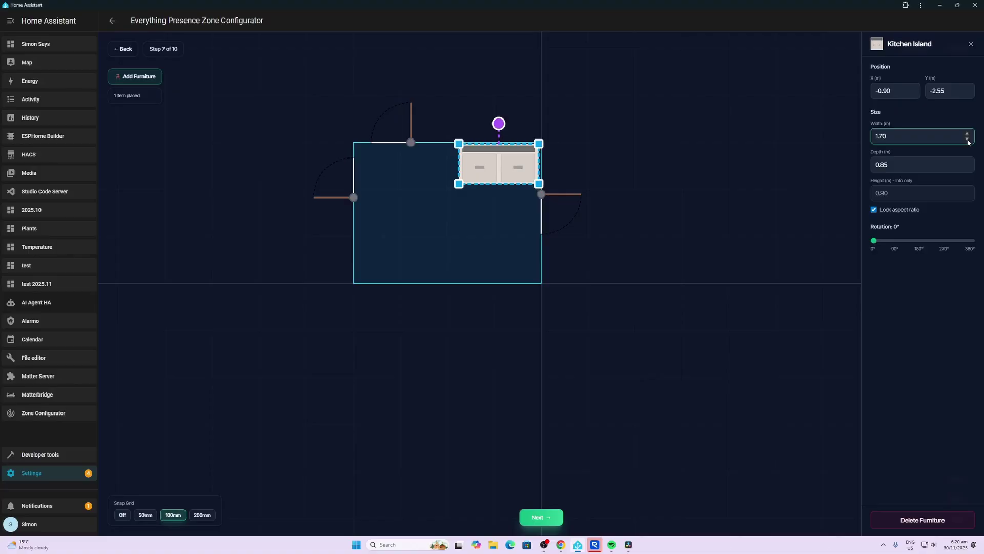
# Step: Unlock the aspect ratio and widen the island to 2.40 m, keeping 0.85 m depth
pyautogui.click(875, 211)
pyautogui.click(967, 135)
pyautogui.click(967, 134)
pyautogui.click(967, 134)
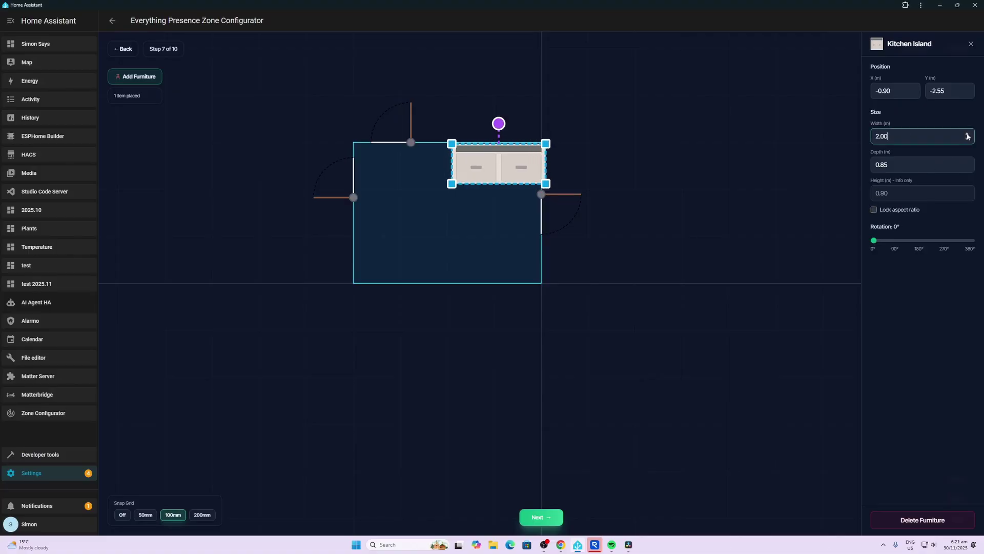
pyautogui.click(967, 134)
pyautogui.click(967, 134)
pyautogui.click(967, 136)
pyautogui.click(967, 136)
pyautogui.click(500, 168)
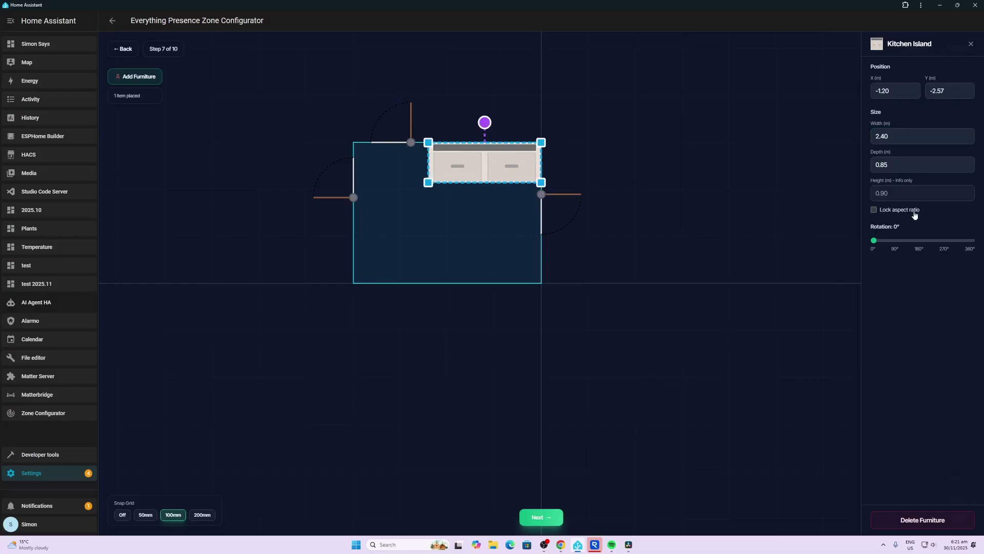
pyautogui.click(132, 76)
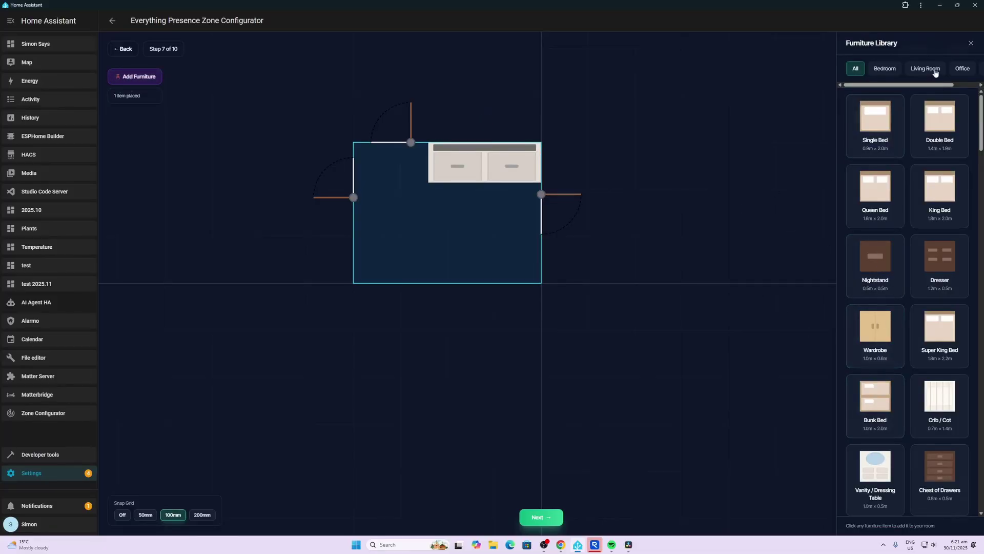
# Step: Add a second Dining Kitchen Island in the bottom-right corner, stretched to 2.97 m wide
pyautogui.hscroll(2, 943, 72)
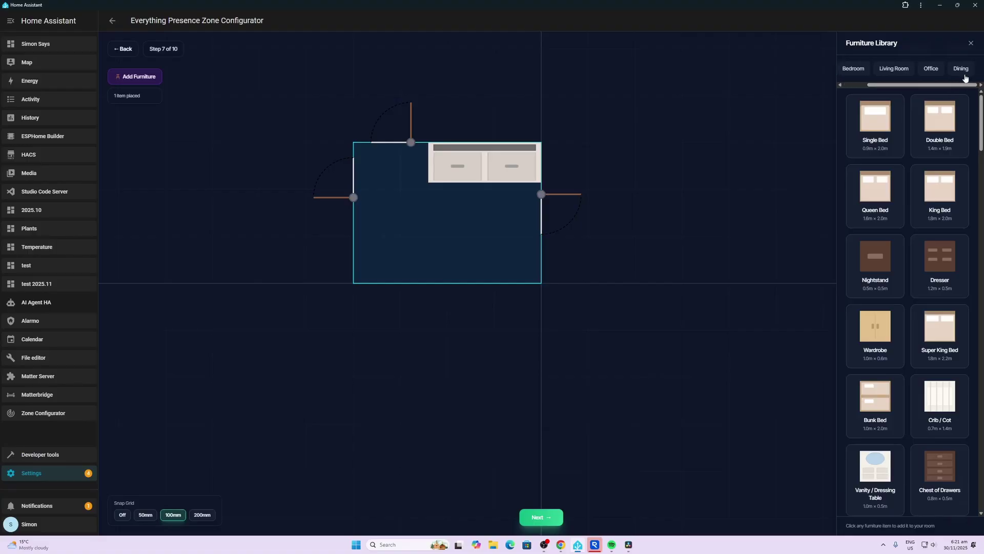
pyautogui.click(962, 72)
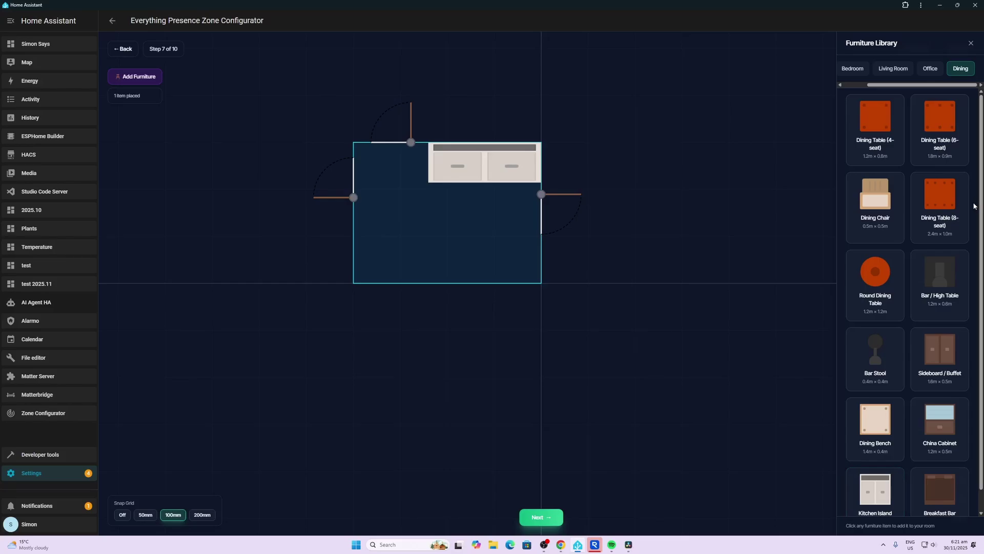
pyautogui.scroll(-1, 875, 448)
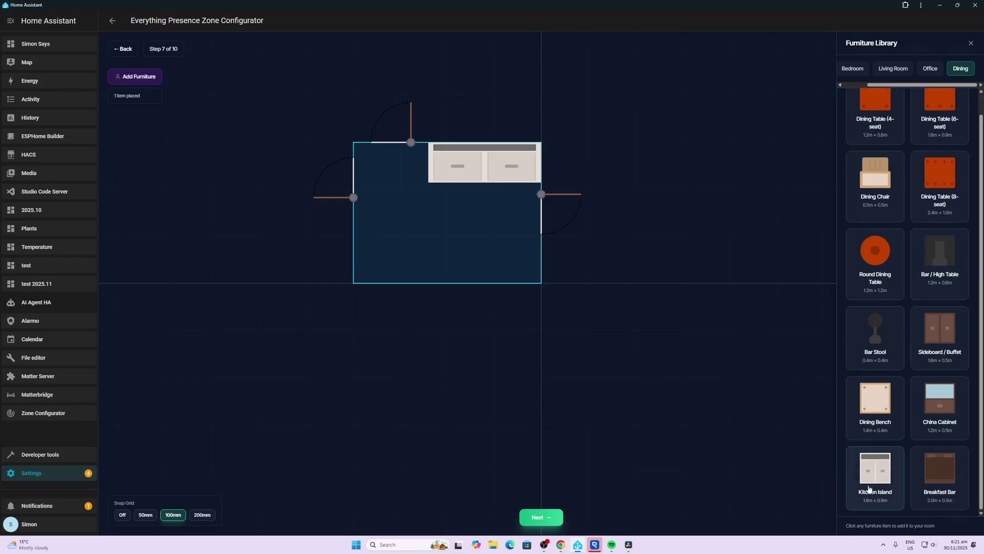
pyautogui.click(875, 469)
pyautogui.moveTo(550, 286); pyautogui.dragTo(537, 278)
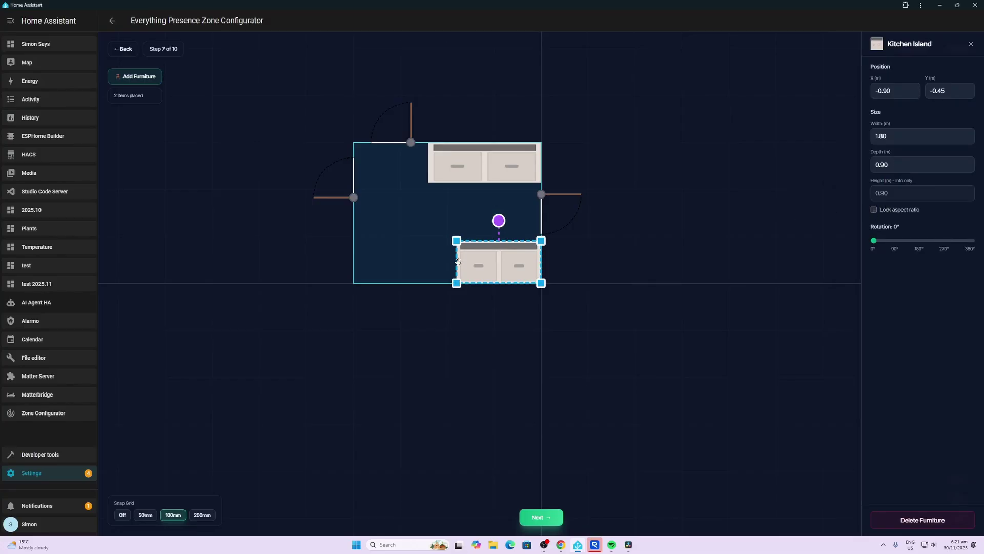
pyautogui.moveTo(456, 244); pyautogui.dragTo(402, 243)
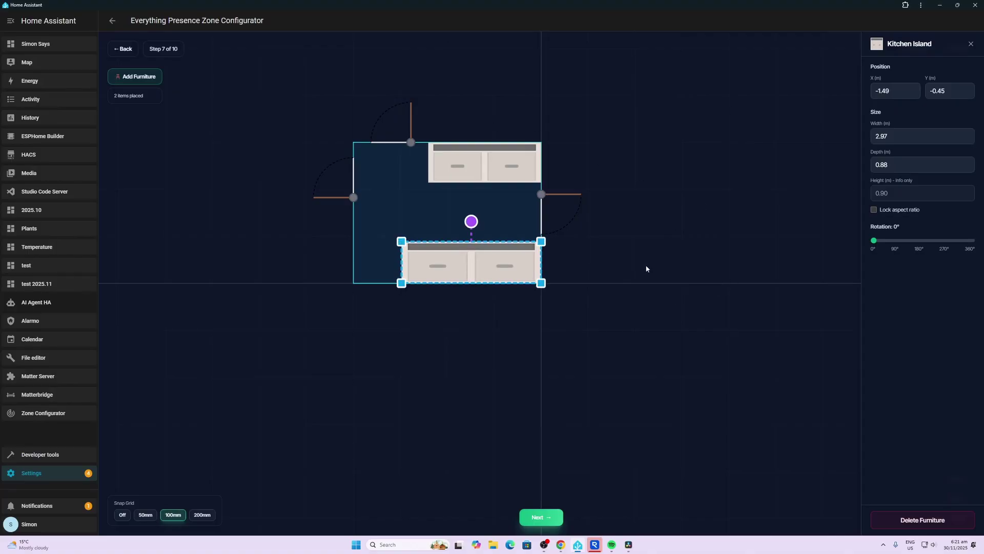
pyautogui.click(540, 516)
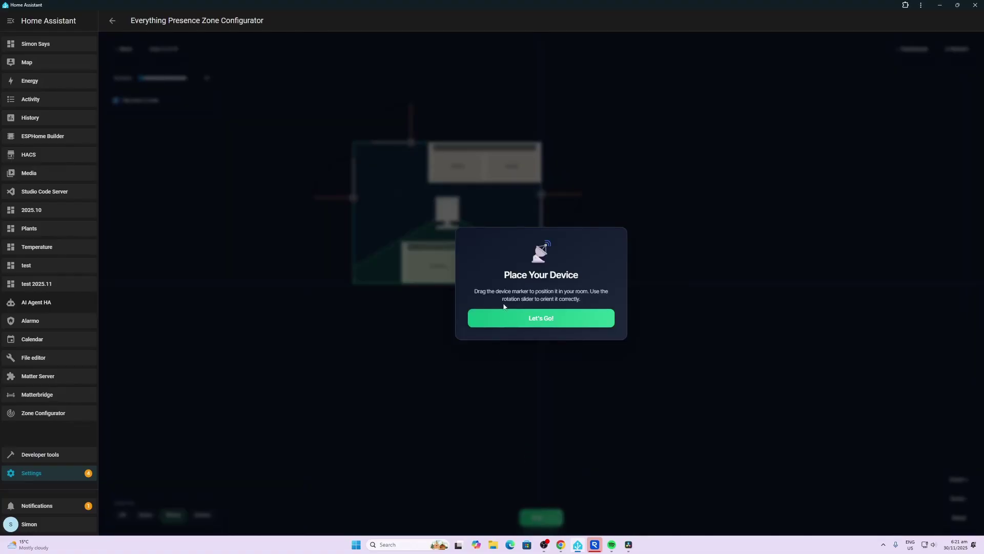
# Step: Place the presence sensor in the Kitchen plan's bottom-left corner, rotated to 217°
pyautogui.click(540, 318)
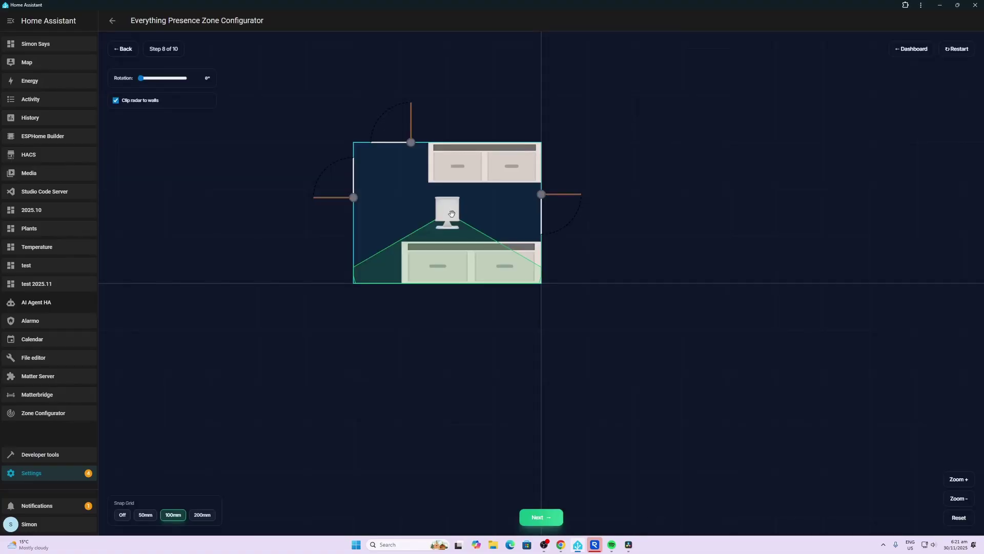
pyautogui.moveTo(447, 211); pyautogui.dragTo(373, 259)
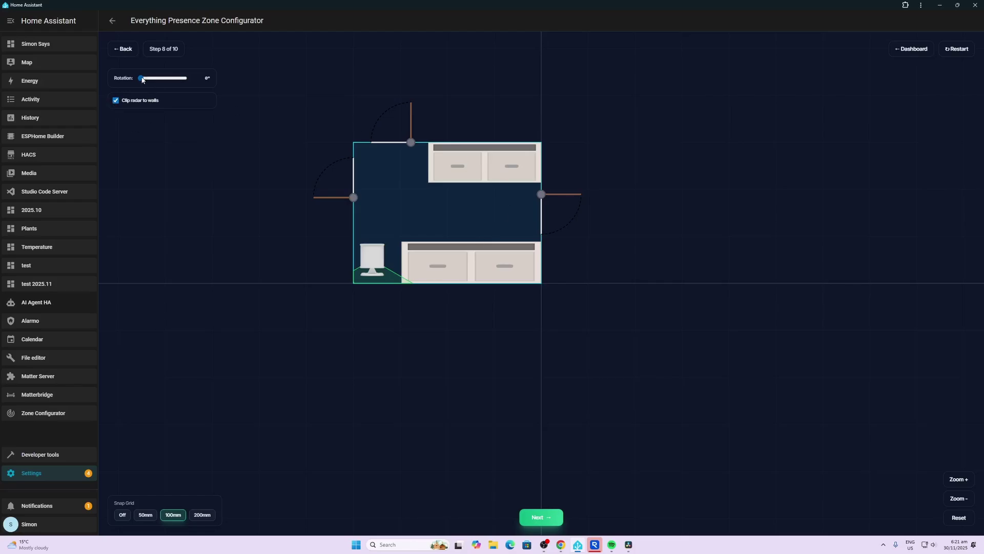
pyautogui.moveTo(142, 80); pyautogui.dragTo(167, 83)
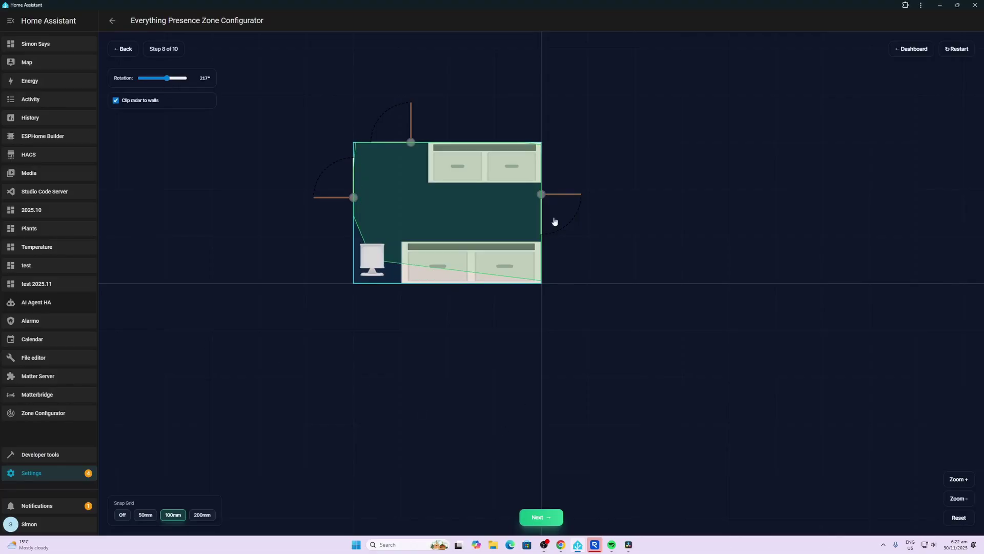
# Step: Accept Zone 1 as the Kitchen's detection zone and continue to the Setup Complete summary
pyautogui.click(549, 519)
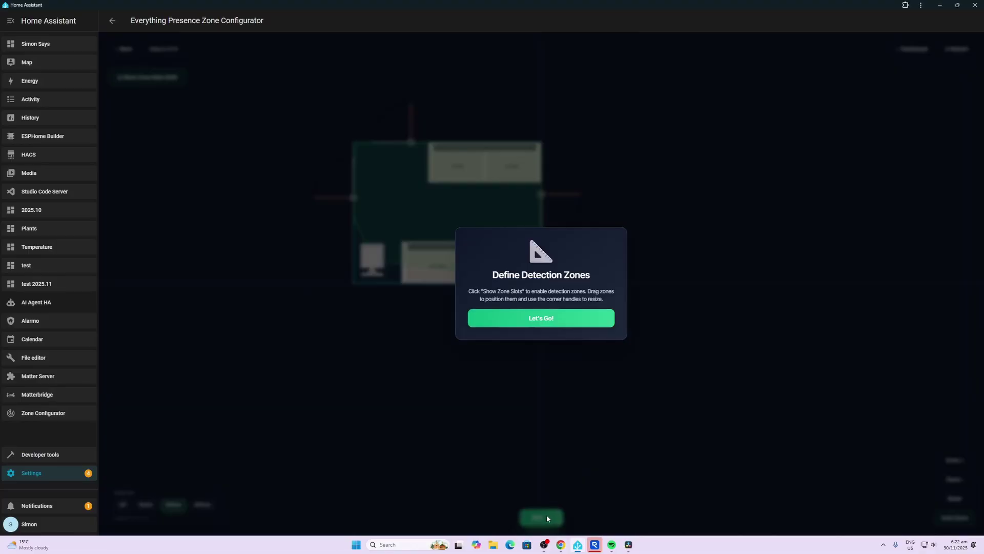
pyautogui.click(538, 321)
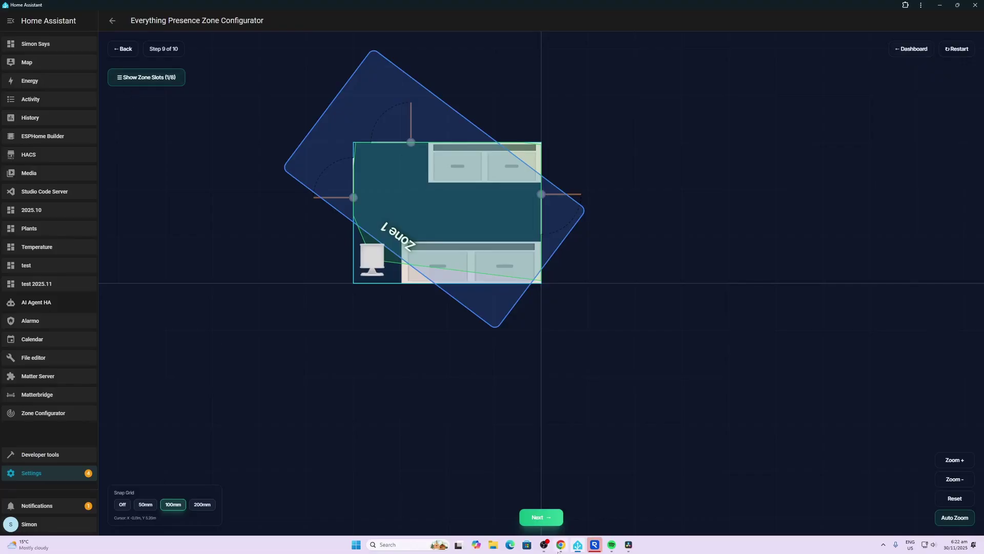
pyautogui.click(528, 522)
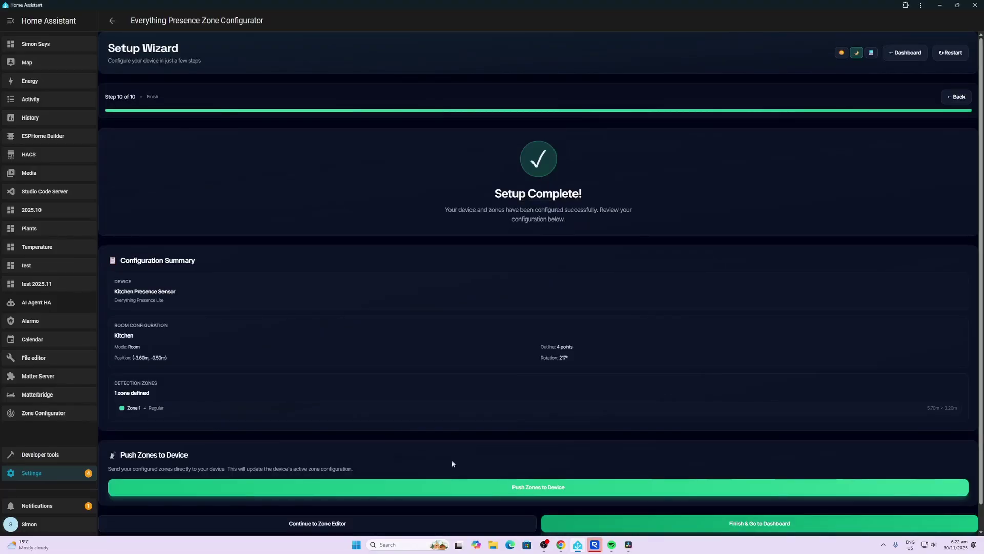
# Step: Push the Zone 1 configuration to the Kitchen Presence Sensor and confirm the successful update
pyautogui.scroll(-1, 268, 368)
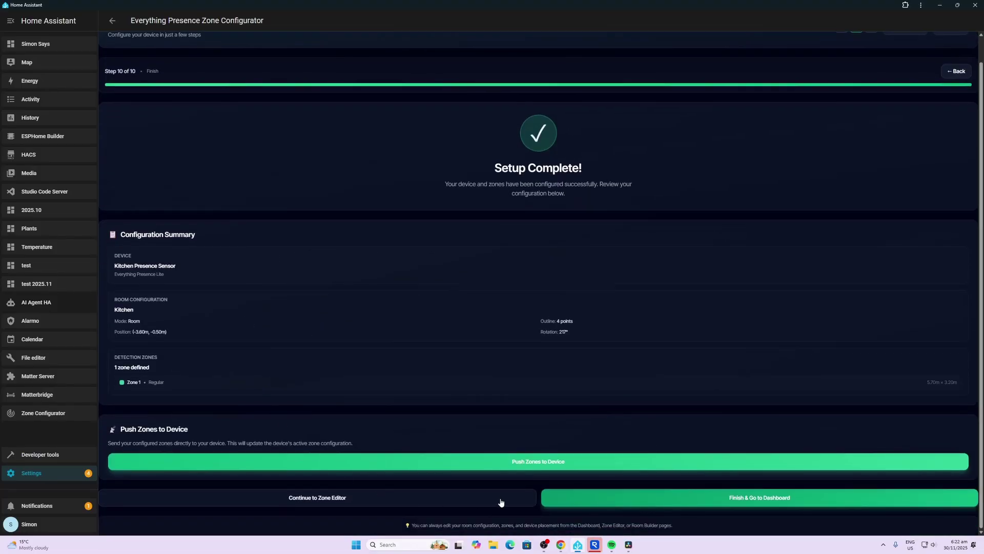
pyautogui.click(541, 464)
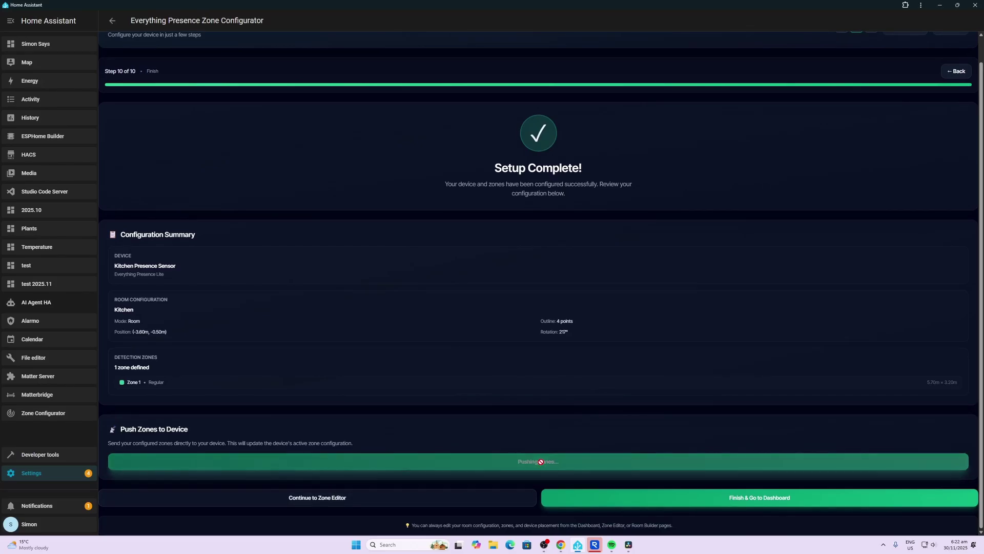
pyautogui.scroll(-1, 541, 464)
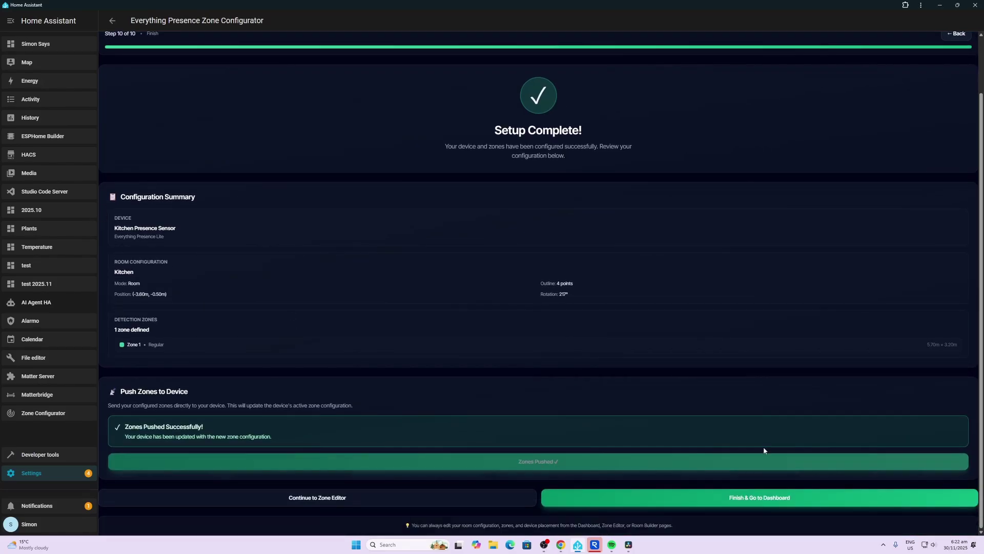
# Step: Open the zone dashboard and enable Show Heatmap and the Device Max (6m) range overlay
pyautogui.click(754, 498)
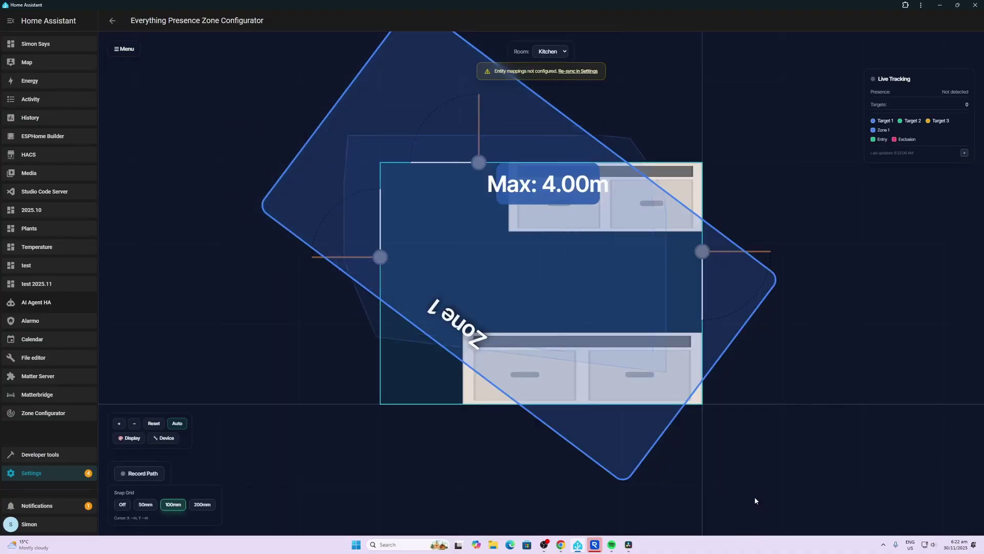
pyautogui.click(127, 439)
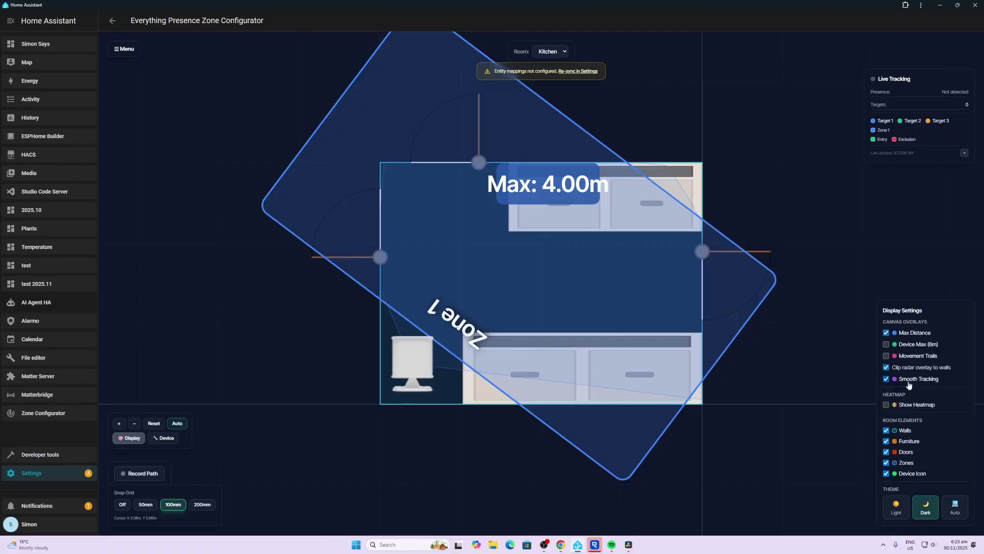
pyautogui.click(886, 404)
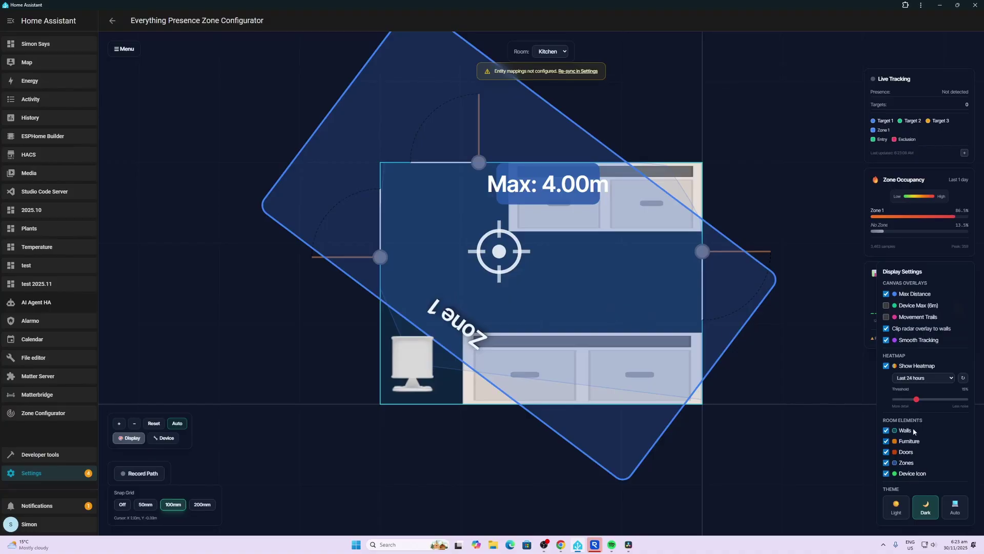
pyautogui.click(886, 306)
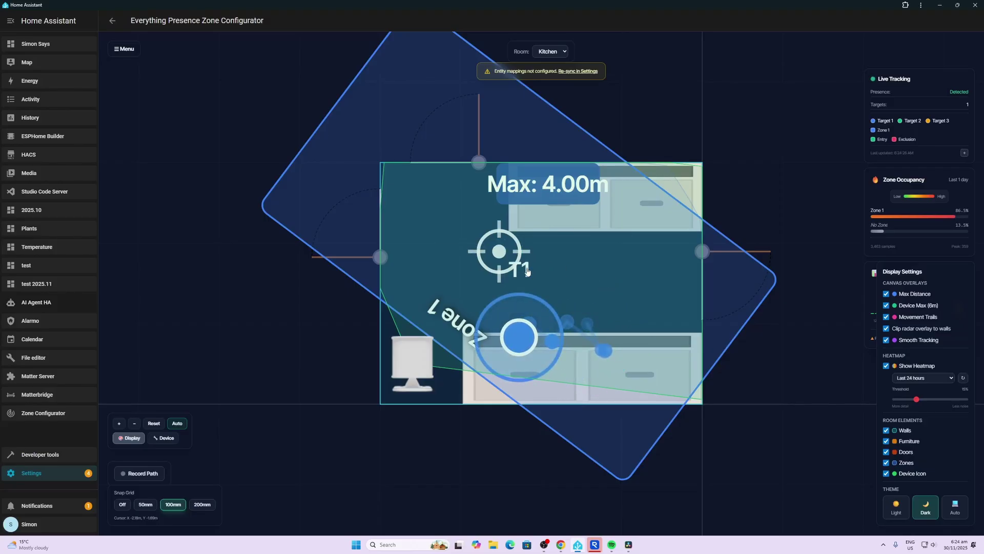
# Step: Start recording the tracked person's movement path around the Kitchen
pyautogui.click(140, 469)
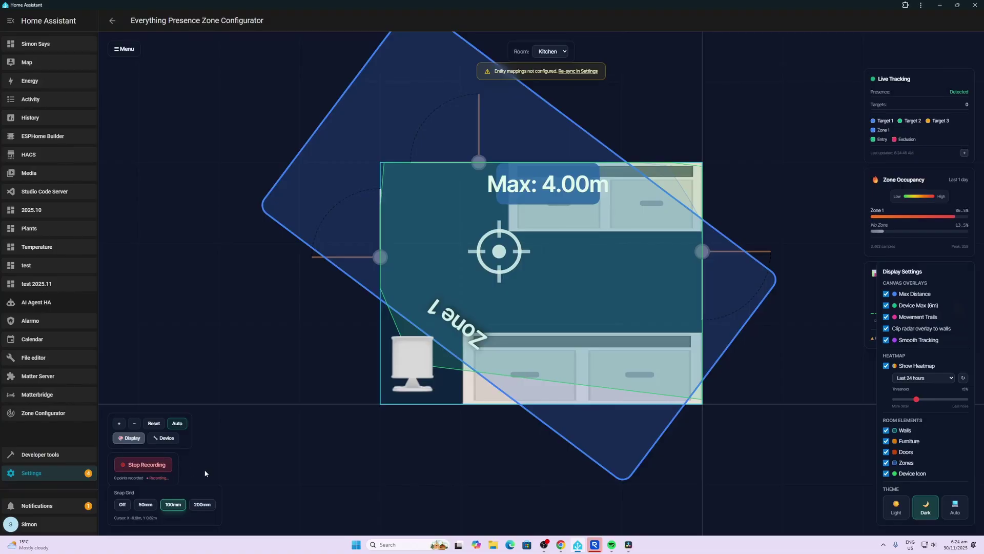